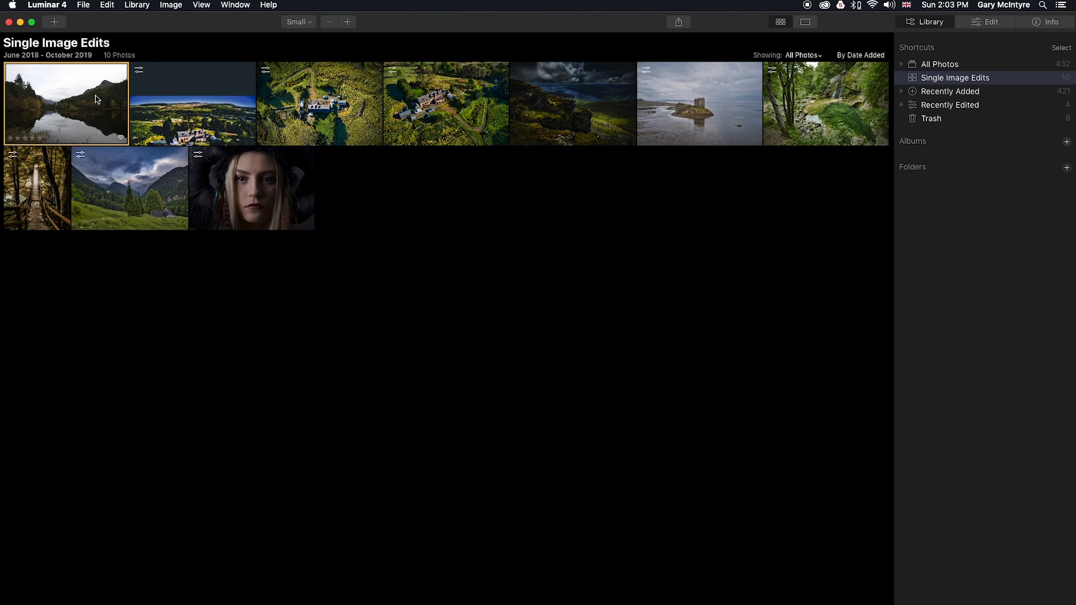
Step: Open the _GMC1007.NEF autumn loch photo by itself in single-image view
{"action": "left_click", "coordinate": [98, 100]}
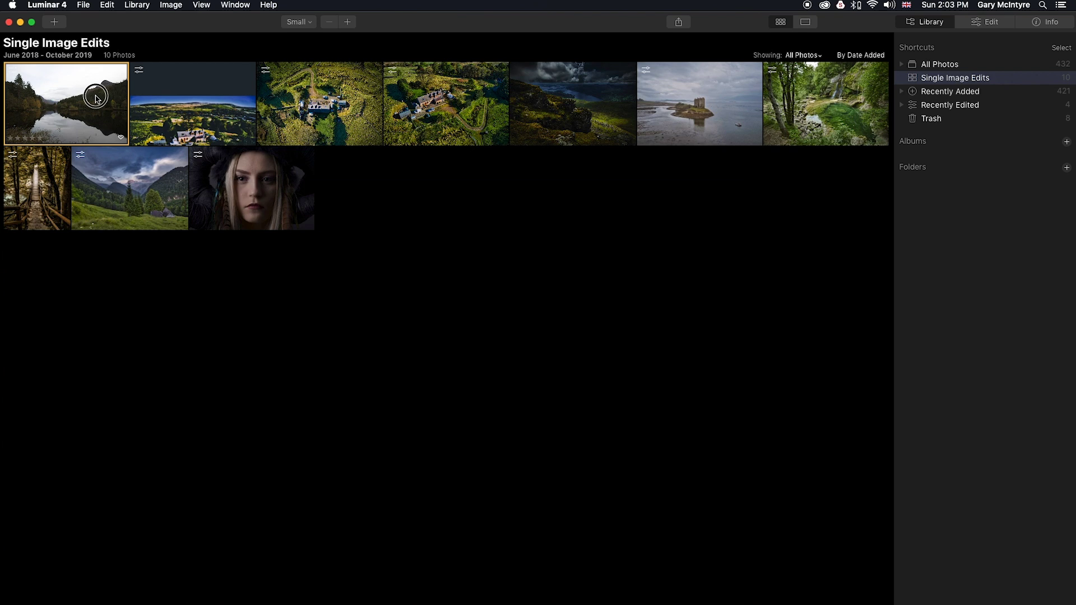
{"action": "left_click", "coordinate": [806, 23]}
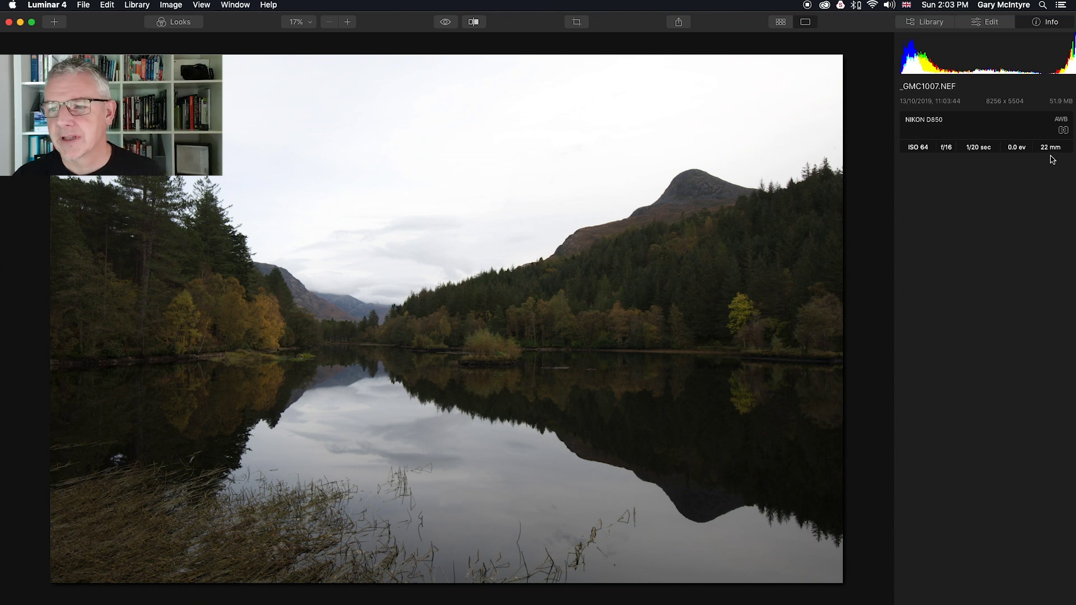
Step: In Essentials Light, set Temperature to 6129, Smart Contrast to 12 and Shadows to 3
{"action": "left_click", "coordinate": [985, 24]}
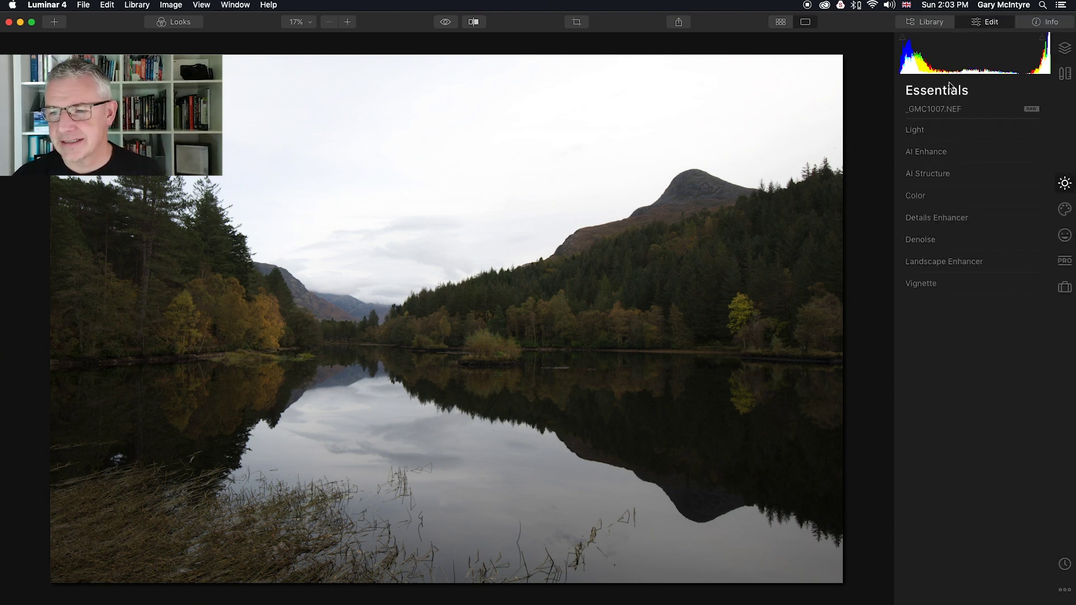
{"action": "left_click", "coordinate": [916, 133]}
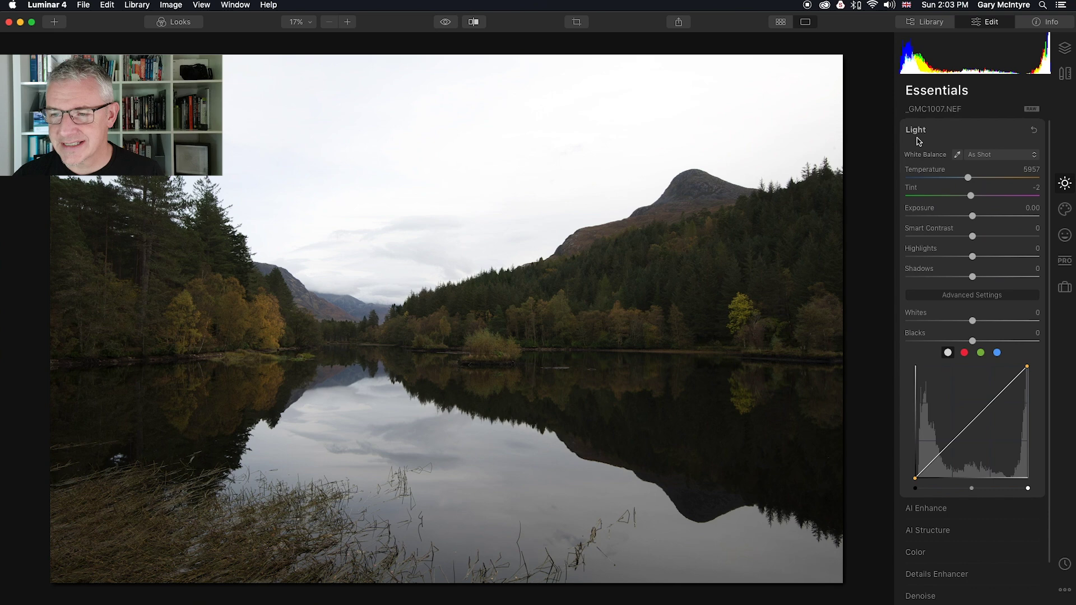
{"action": "left_click_drag", "start_coordinate": [968, 177], "coordinate": [971, 177]}
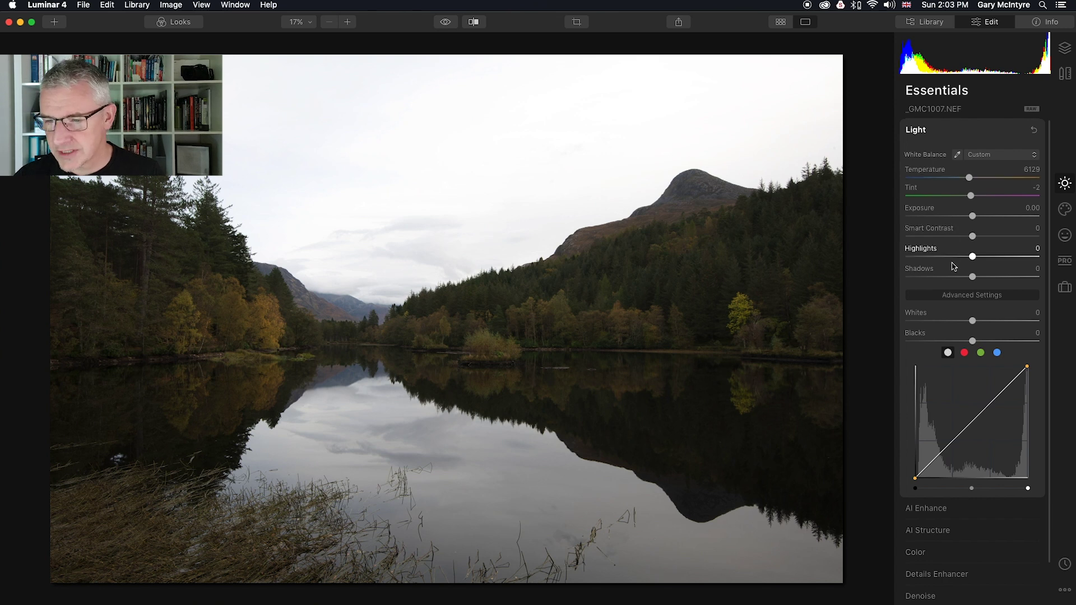
{"action": "left_click_drag", "start_coordinate": [972, 236], "coordinate": [981, 240]}
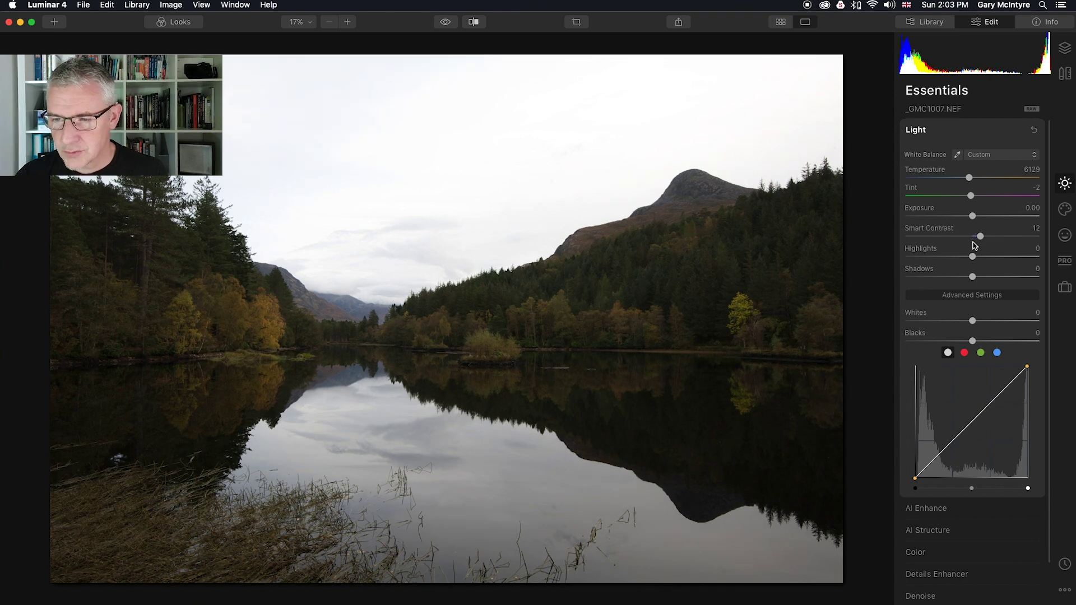
{"action": "left_click_drag", "start_coordinate": [972, 277], "coordinate": [976, 278]}
Step: In AI Enhance, set AI Sky Enhancer to 81 and AI Accent to 44
{"action": "left_click", "coordinate": [914, 130]}
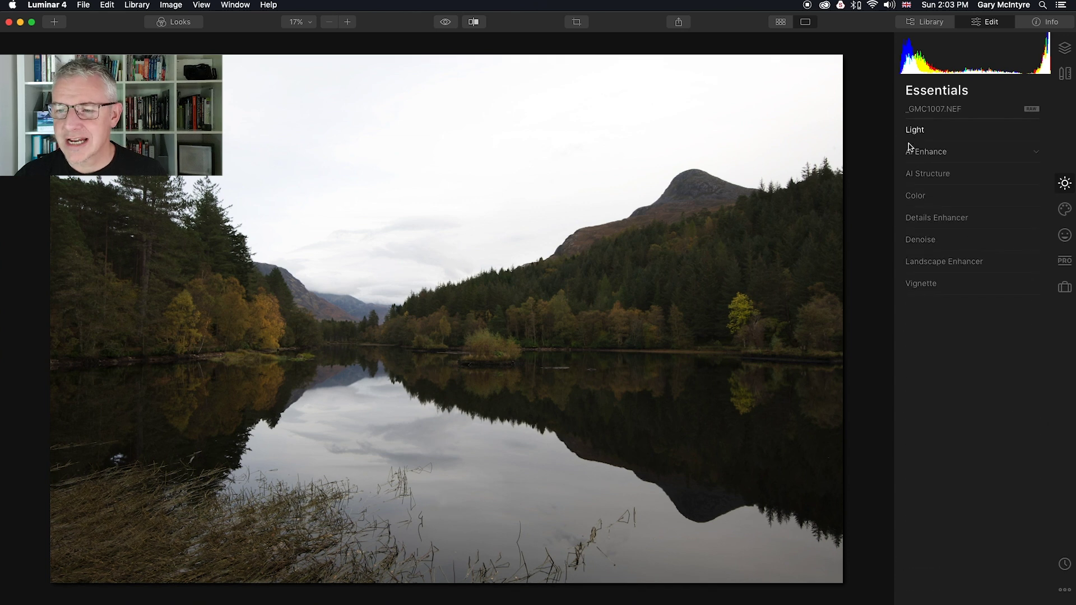
{"action": "left_click", "coordinate": [912, 153]}
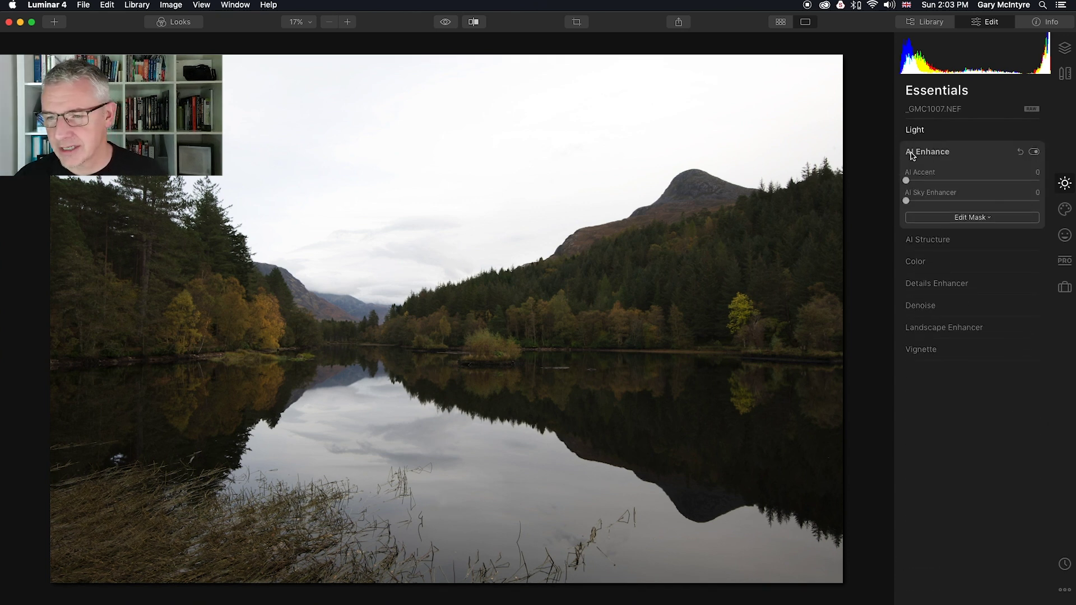
{"action": "left_click_drag", "start_coordinate": [907, 201], "coordinate": [1021, 205]}
{"action": "left_click_drag", "start_coordinate": [907, 181], "coordinate": [964, 185]}
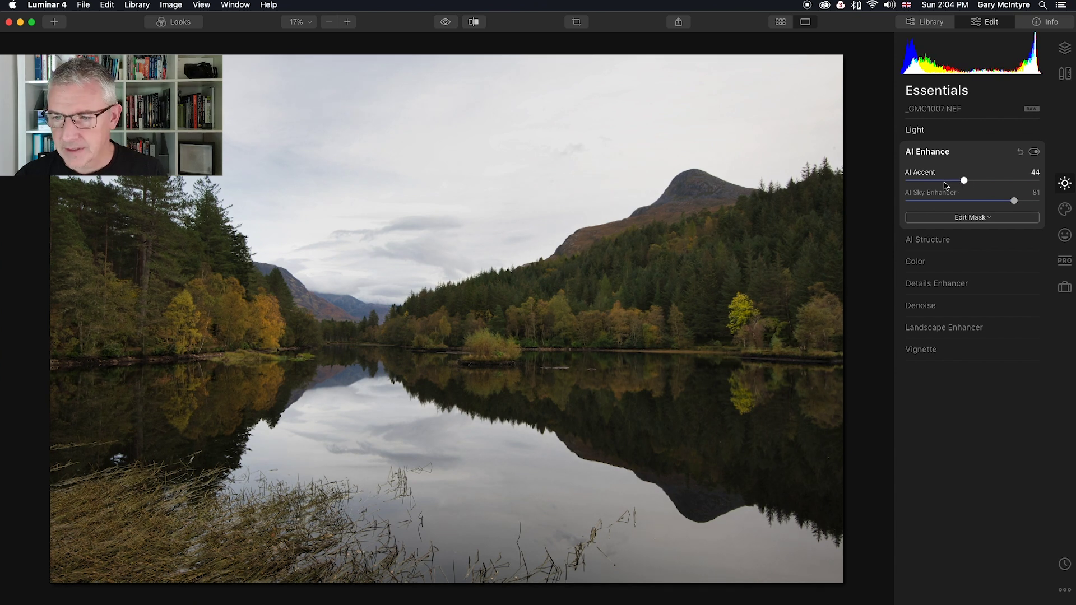
Step: Set the AI Structure Amount to 51 to sharpen the trees and hills
{"action": "left_click", "coordinate": [922, 153]}
{"action": "left_click", "coordinate": [921, 177]}
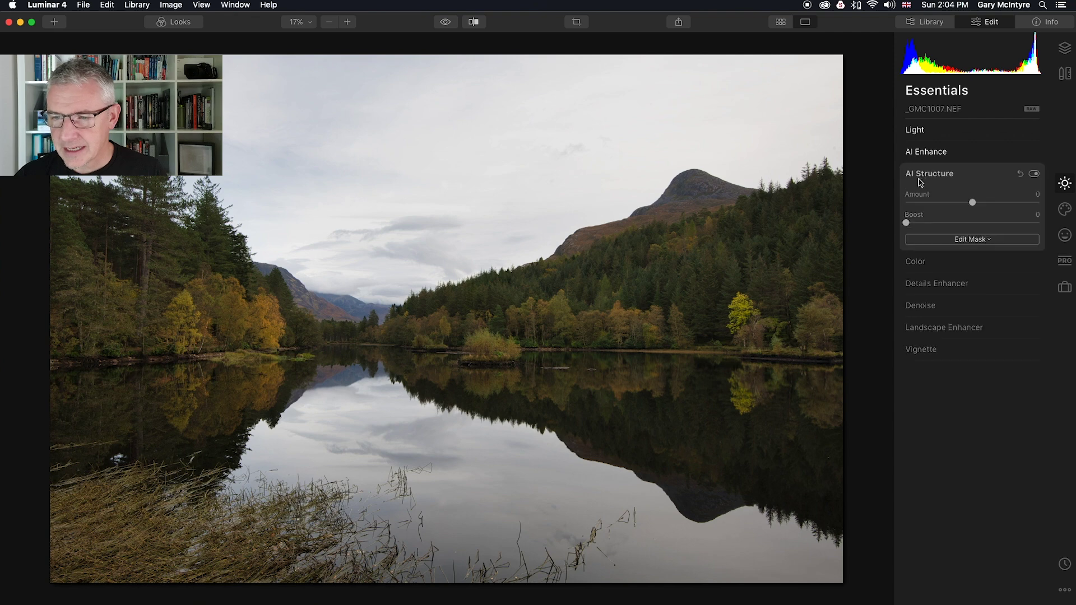
{"action": "left_click_drag", "start_coordinate": [973, 204], "coordinate": [1010, 206]}
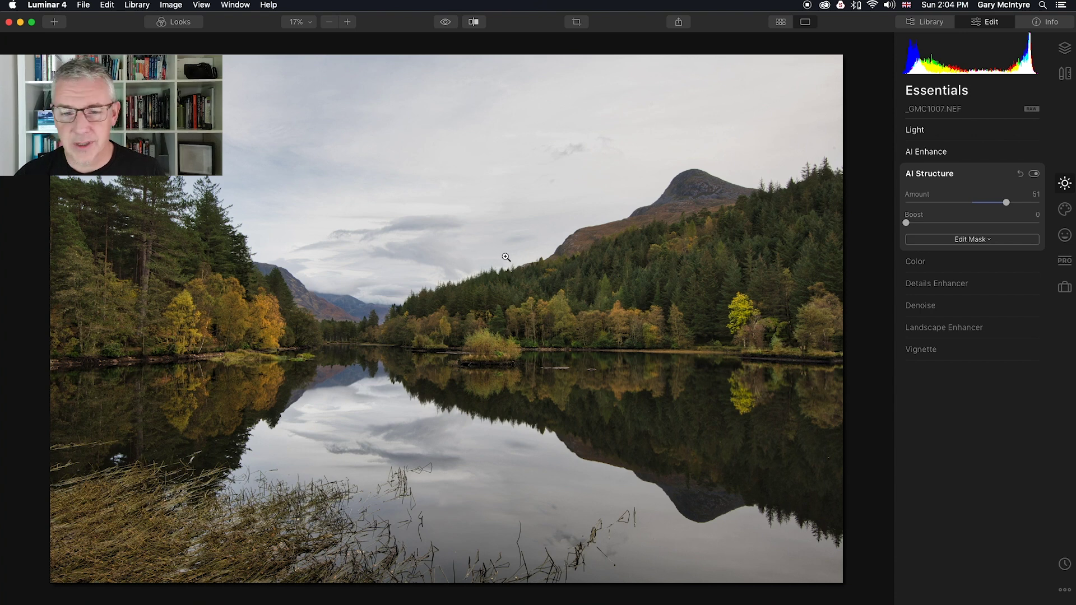
Step: In Details Enhancer, set Small Details 11, Medium Details 4 and Large Details 3
{"action": "left_click", "coordinate": [925, 175]}
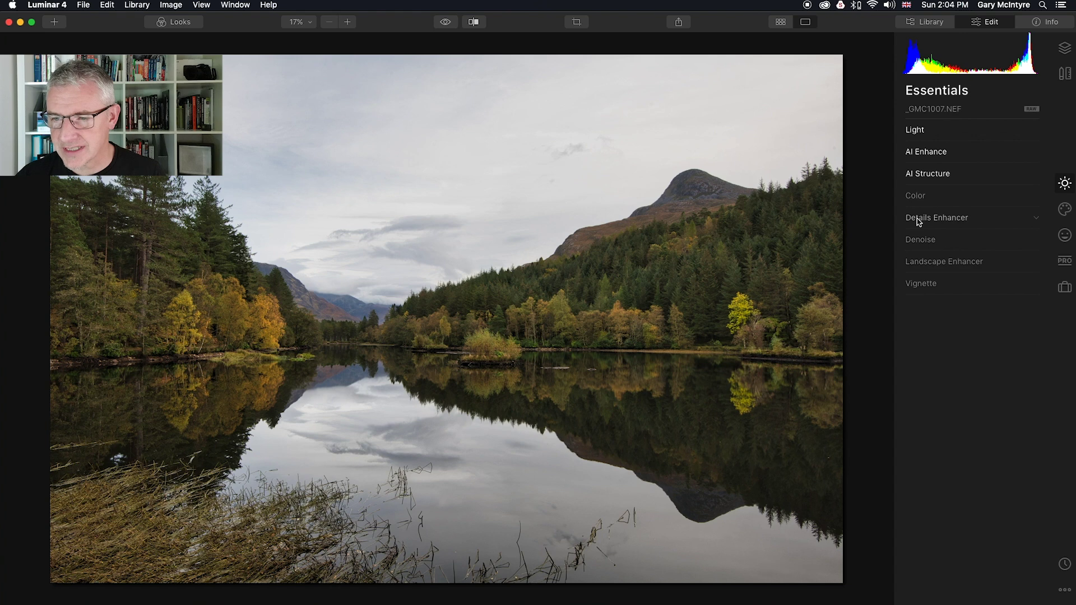
{"action": "left_click", "coordinate": [920, 222]}
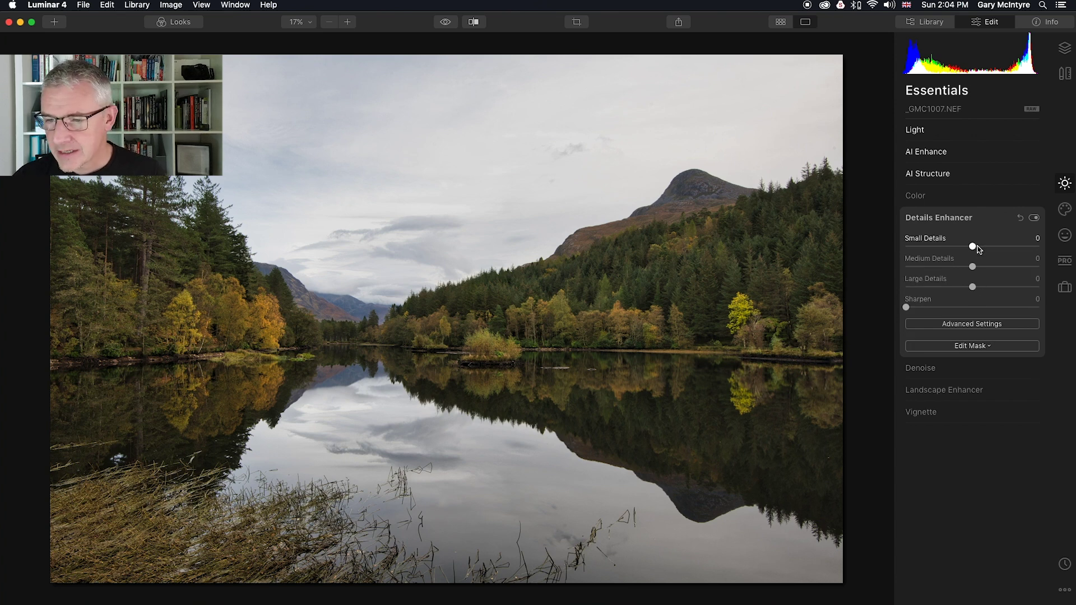
{"action": "left_click_drag", "start_coordinate": [974, 248], "coordinate": [982, 249]}
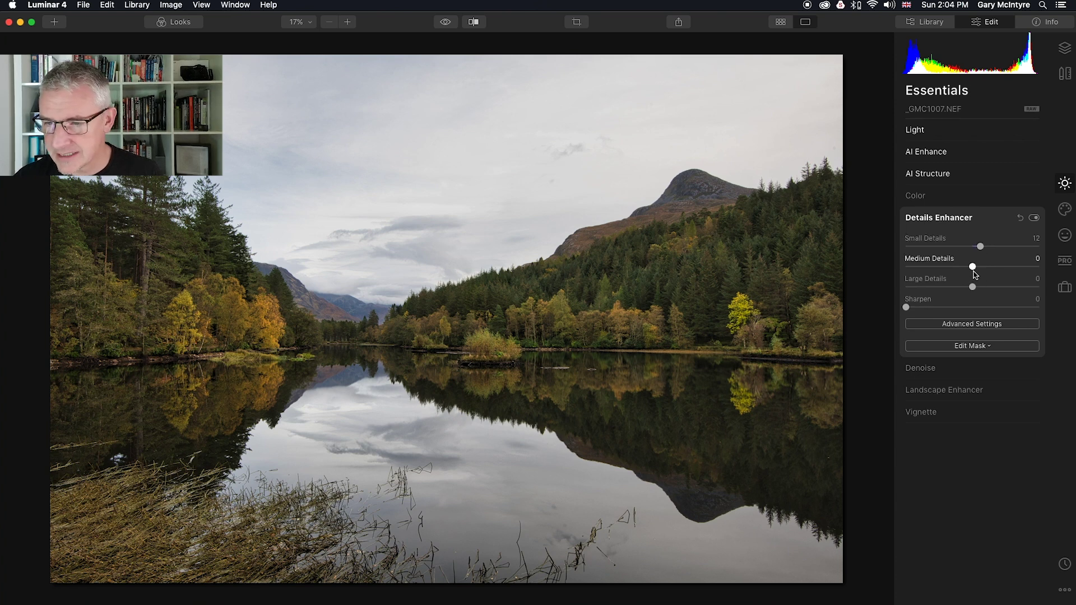
{"action": "left_click_drag", "start_coordinate": [981, 247], "coordinate": [976, 291]}
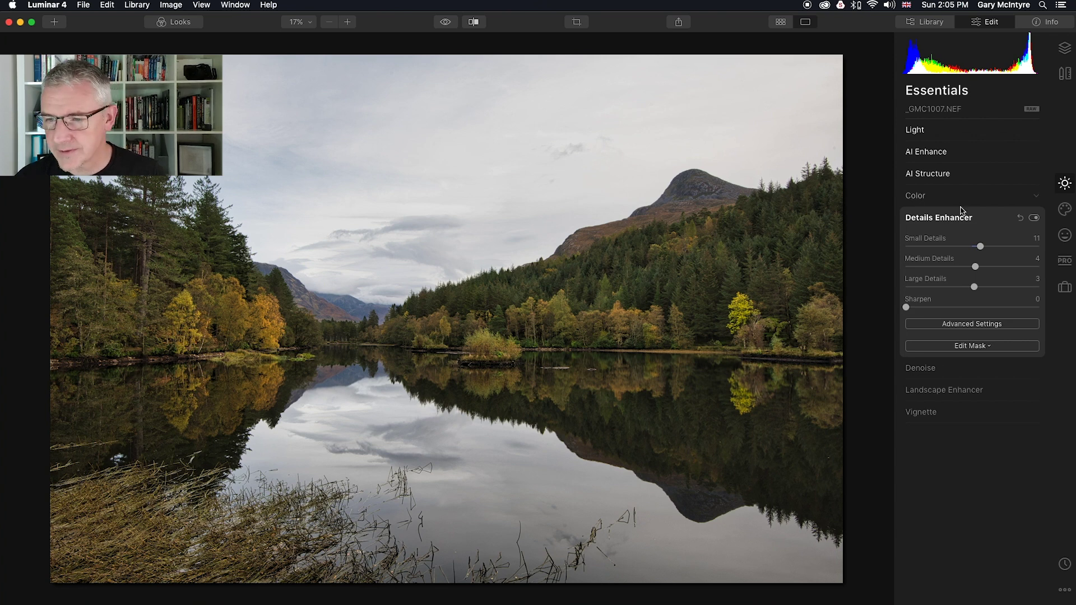
Step: Set Landscape Enhancer's Dehaze to 39 to clear haze from the distant hills
{"action": "left_click", "coordinate": [949, 218]}
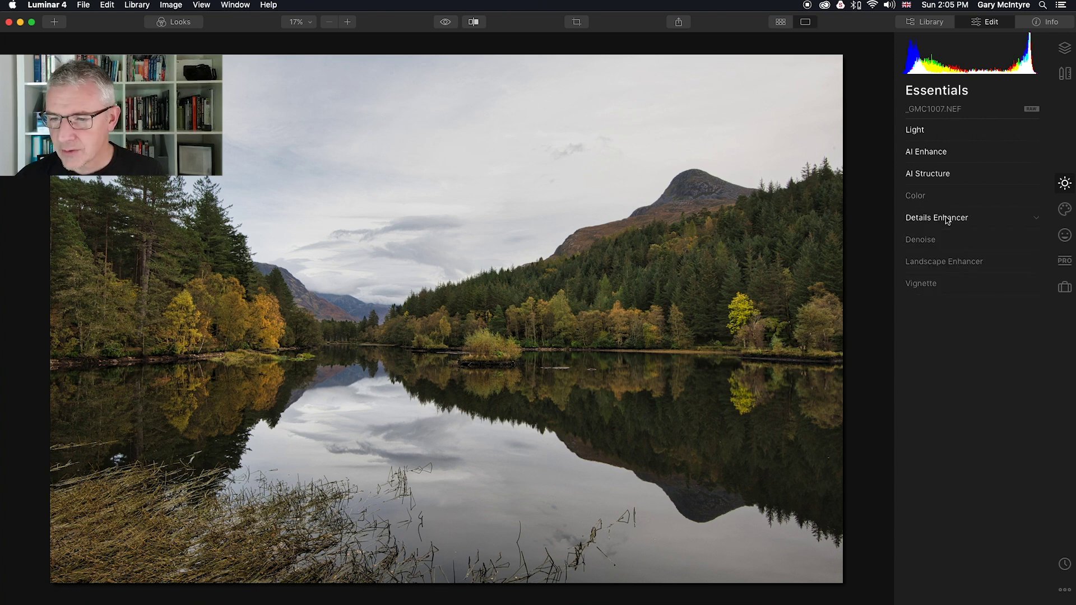
{"action": "left_click", "coordinate": [945, 263]}
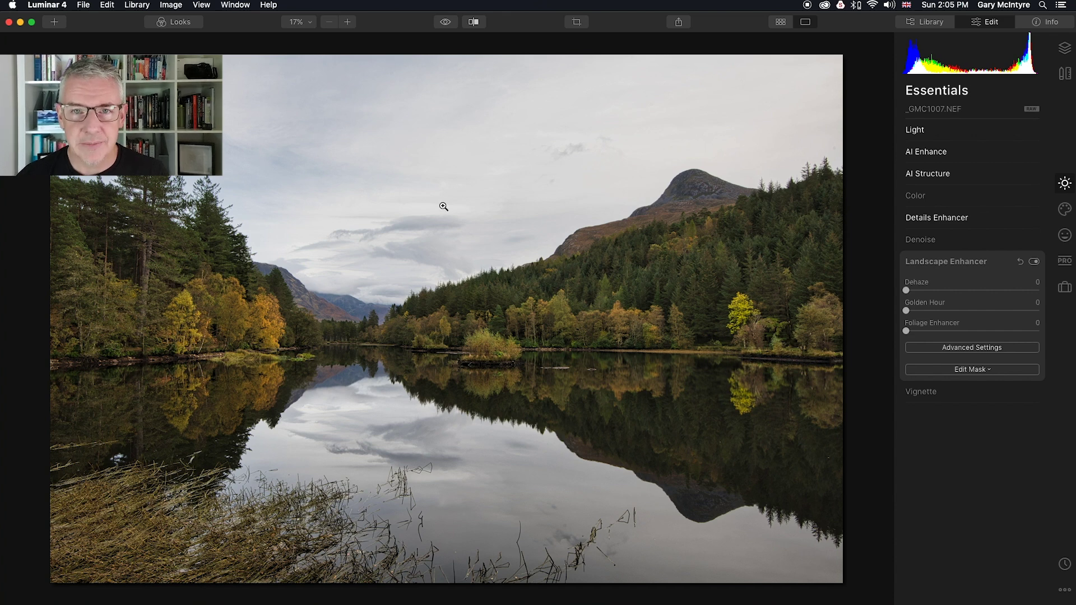
{"action": "left_click_drag", "start_coordinate": [907, 291], "coordinate": [961, 293]}
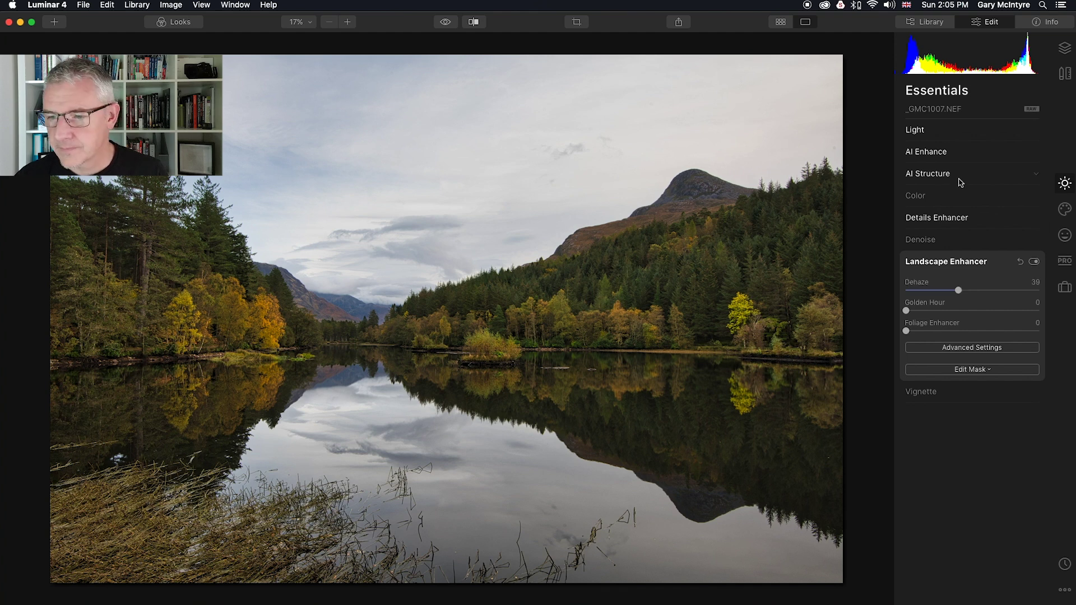
Step: In Color, raise Saturation of the orange and yellow tones to 3 each
{"action": "left_click", "coordinate": [953, 261]}
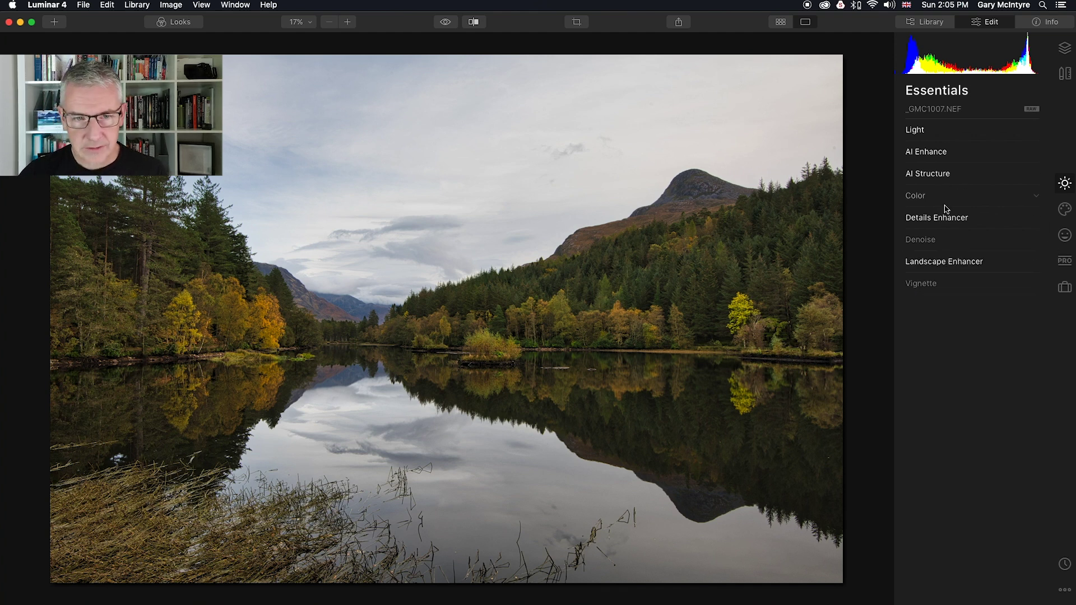
{"action": "left_click", "coordinate": [919, 198]}
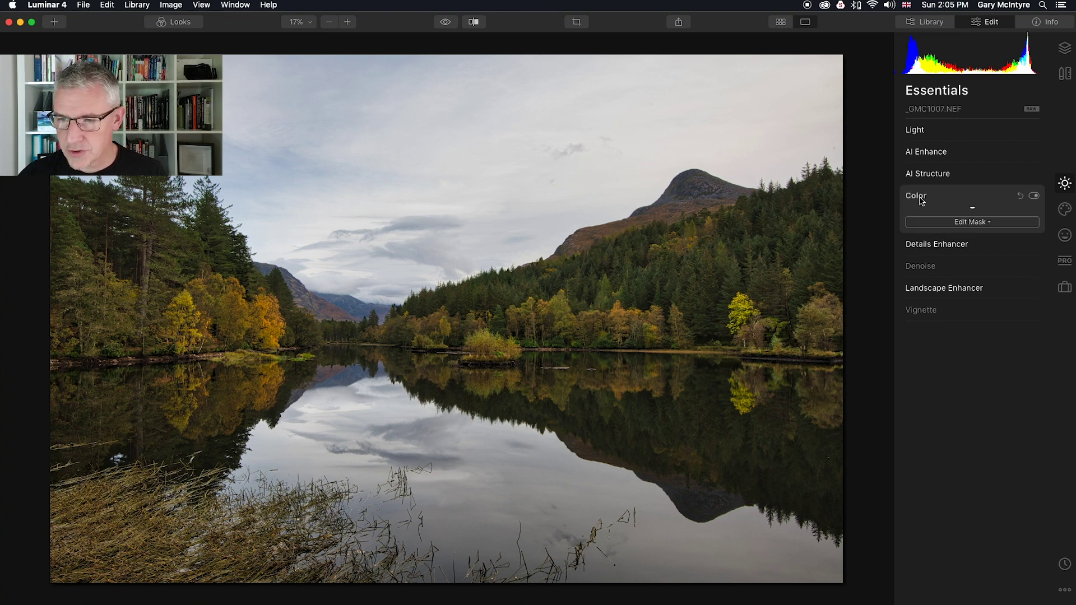
{"action": "left_click", "coordinate": [928, 316]}
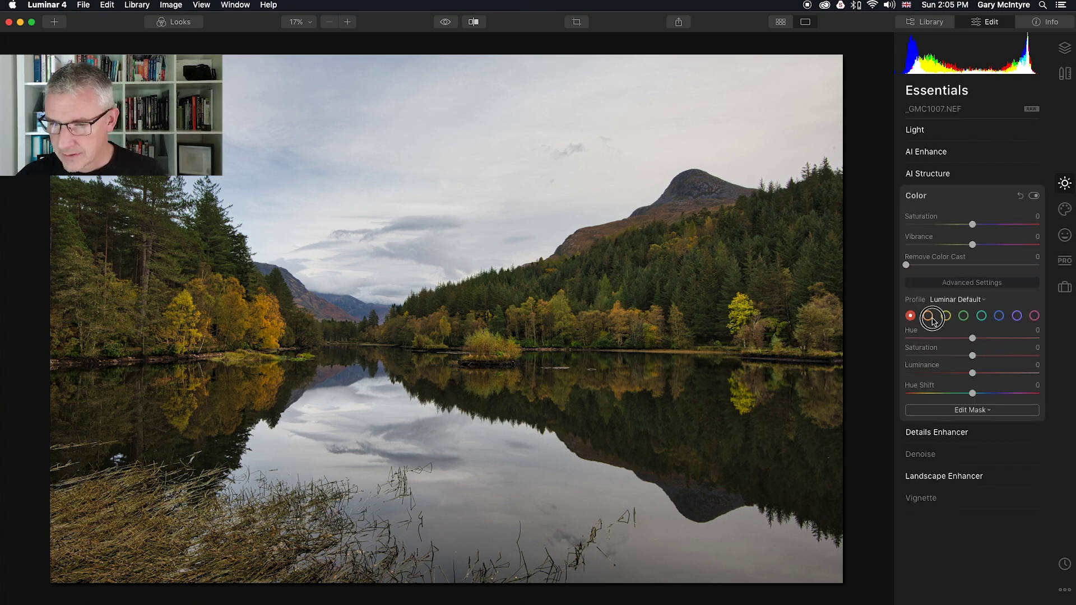
{"action": "left_click_drag", "start_coordinate": [973, 356], "coordinate": [975, 358]}
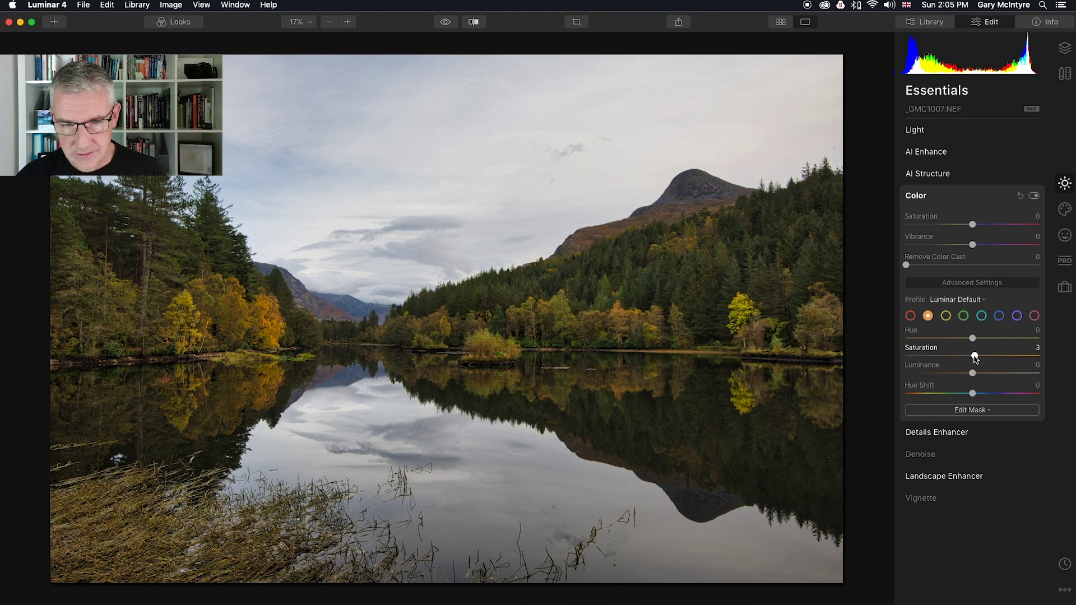
{"action": "left_click", "coordinate": [946, 316]}
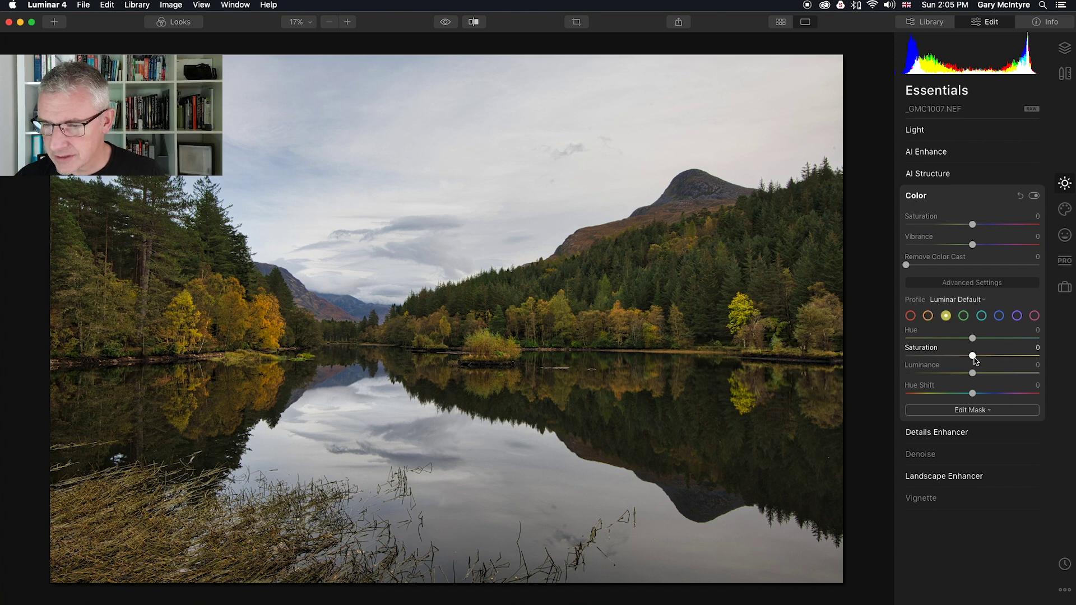
{"action": "left_click_drag", "start_coordinate": [972, 356], "coordinate": [975, 360]}
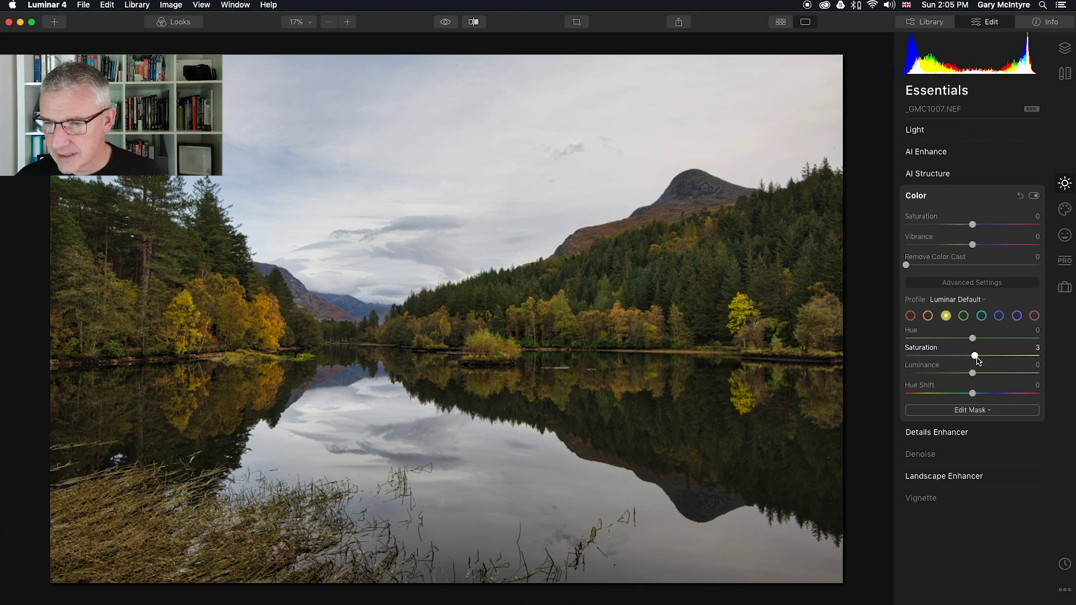
{"action": "left_click", "coordinate": [922, 199]}
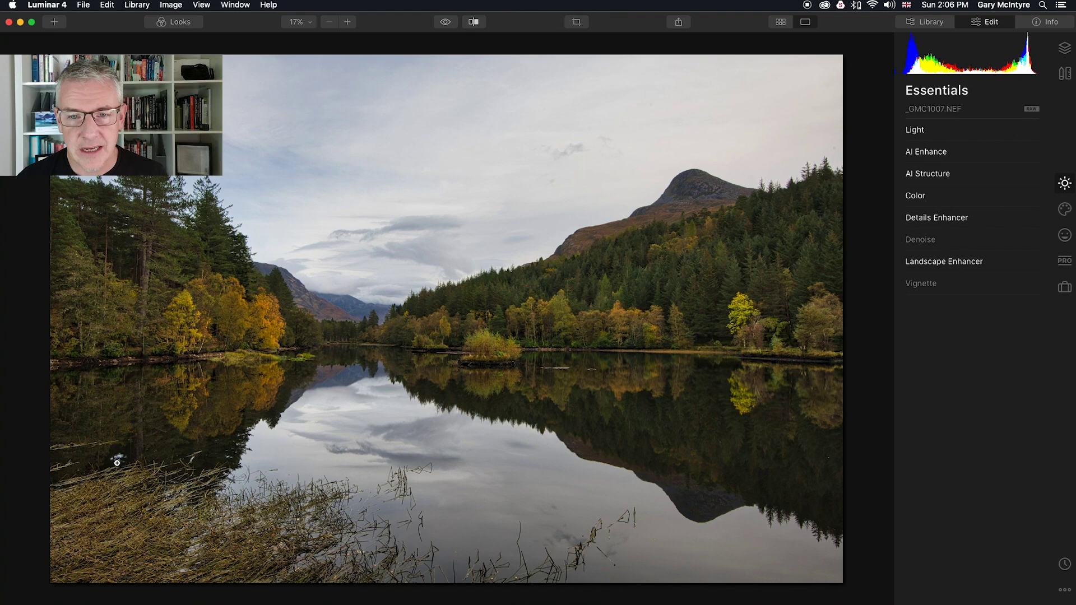
{"action": "left_click", "coordinate": [392, 79]}
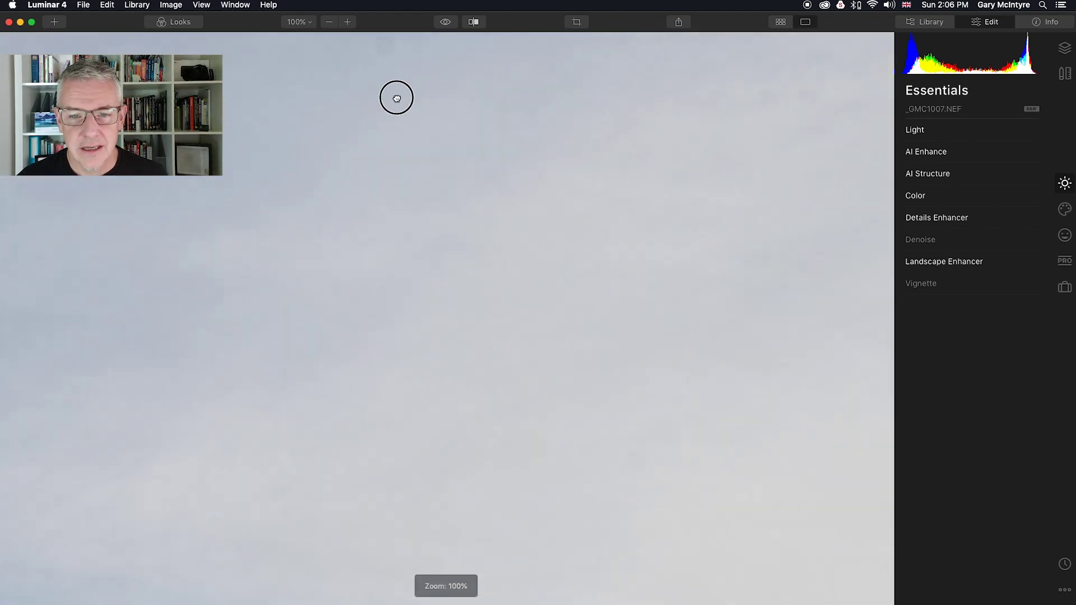
{"action": "left_click_drag", "start_coordinate": [397, 98], "coordinate": [399, 191]}
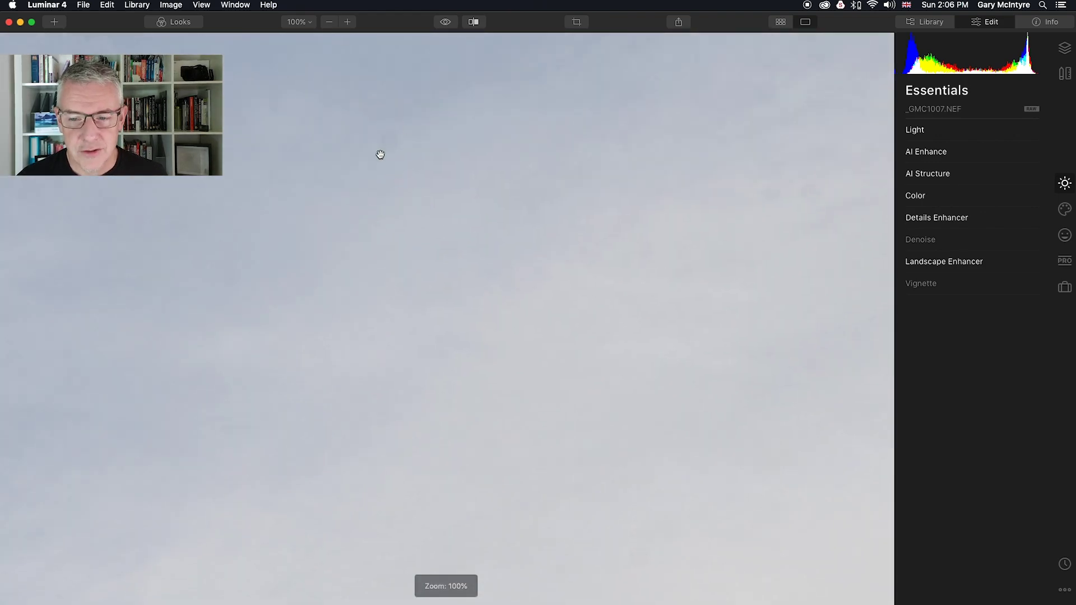
{"action": "left_click", "coordinate": [410, 205]}
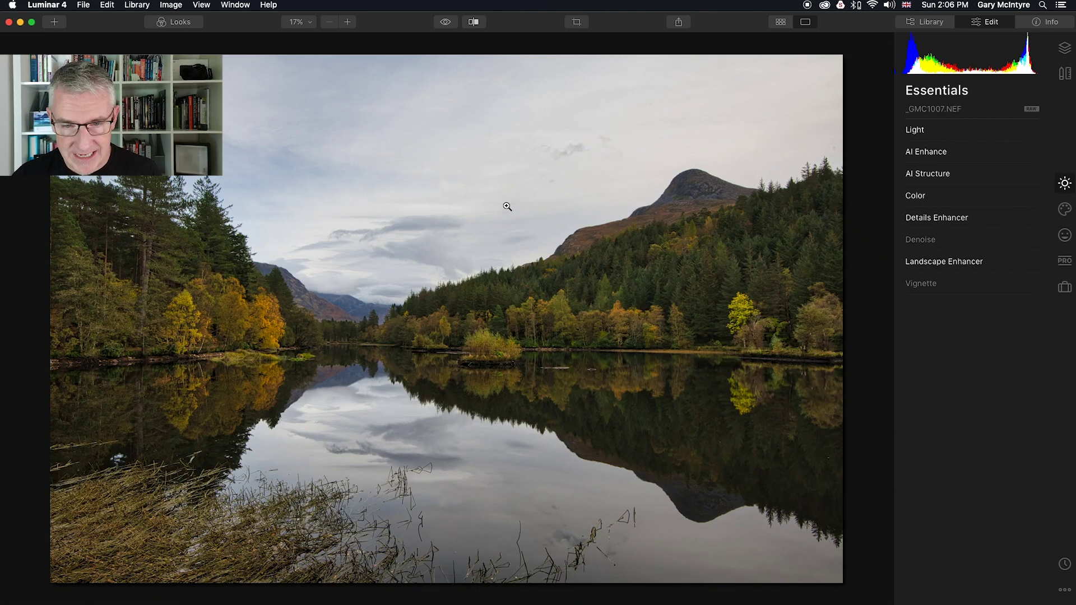
Step: Open the Erase tool from the Canvas retouching tools
{"action": "left_click", "coordinate": [1065, 74]}
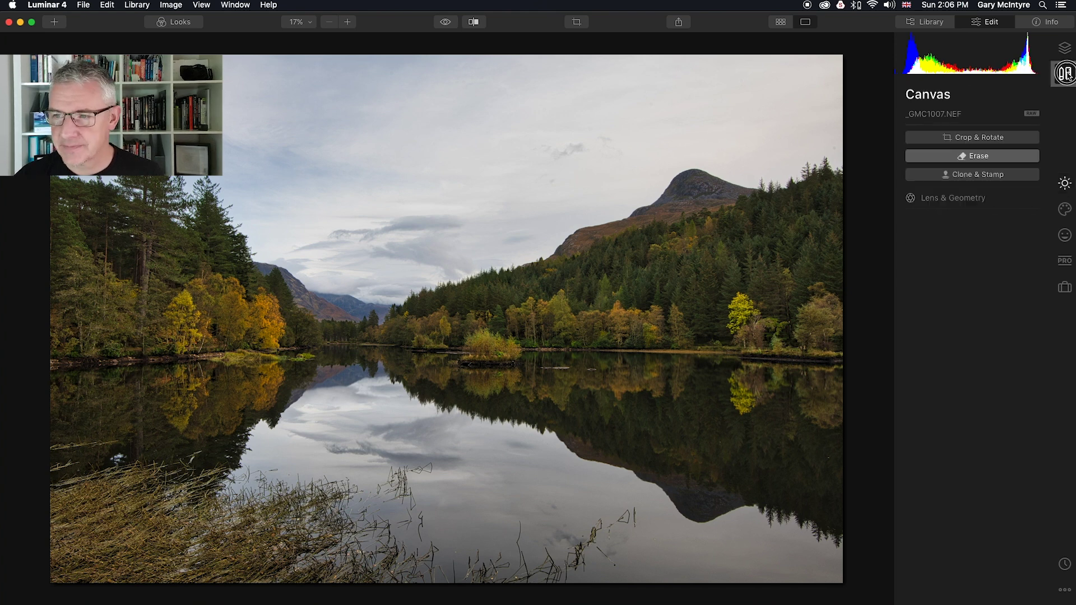
{"action": "left_click", "coordinate": [990, 159]}
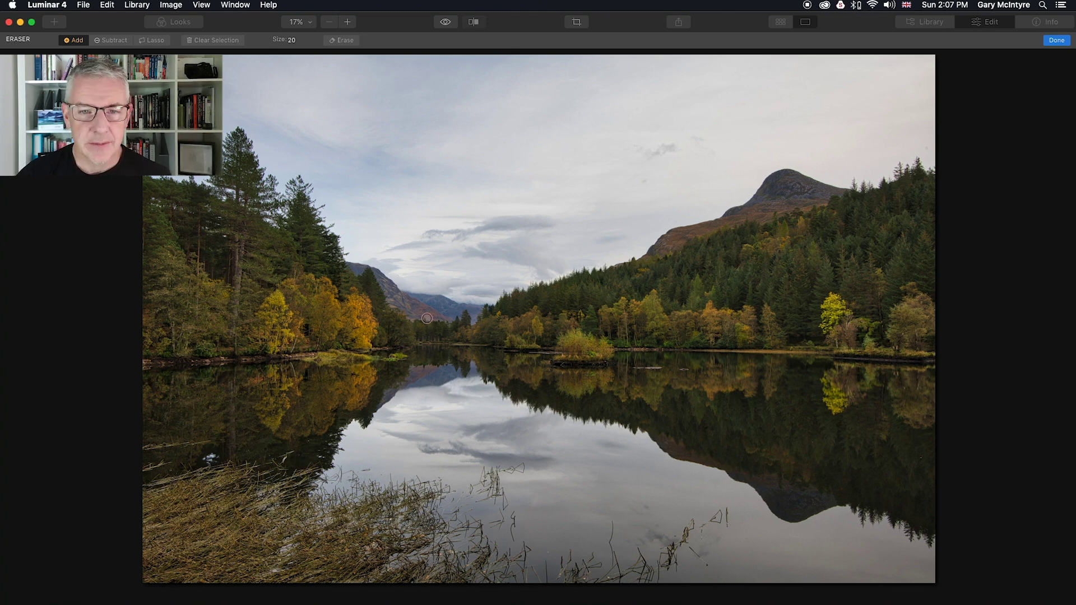
Step: Paint red erase marks over the seven dust spots and blemishes in the sky, water and reeds
{"action": "left_click", "coordinate": [485, 74]}
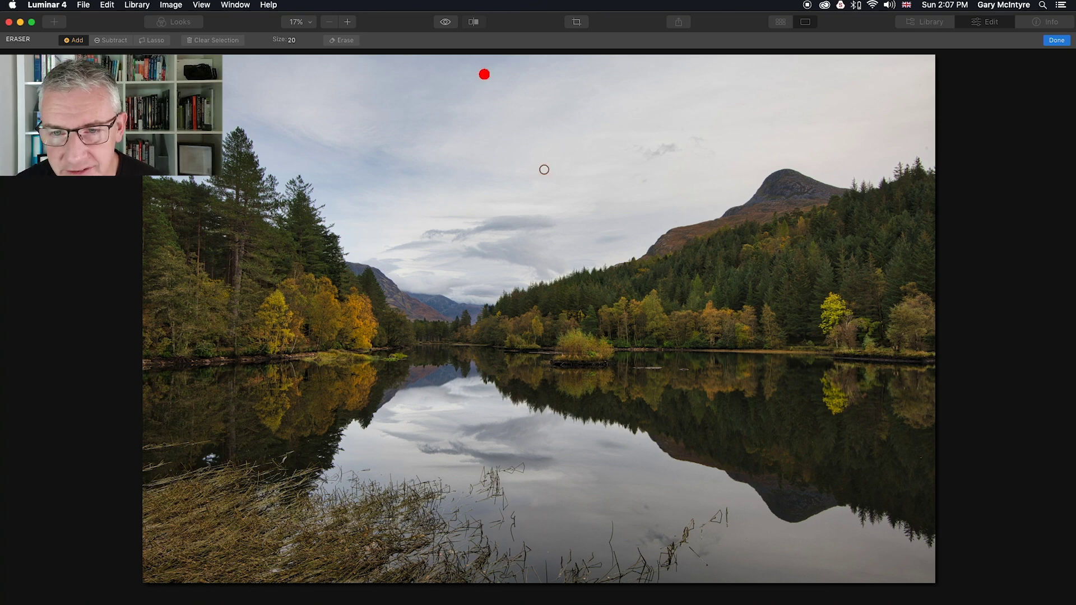
{"action": "left_click", "coordinate": [658, 525]}
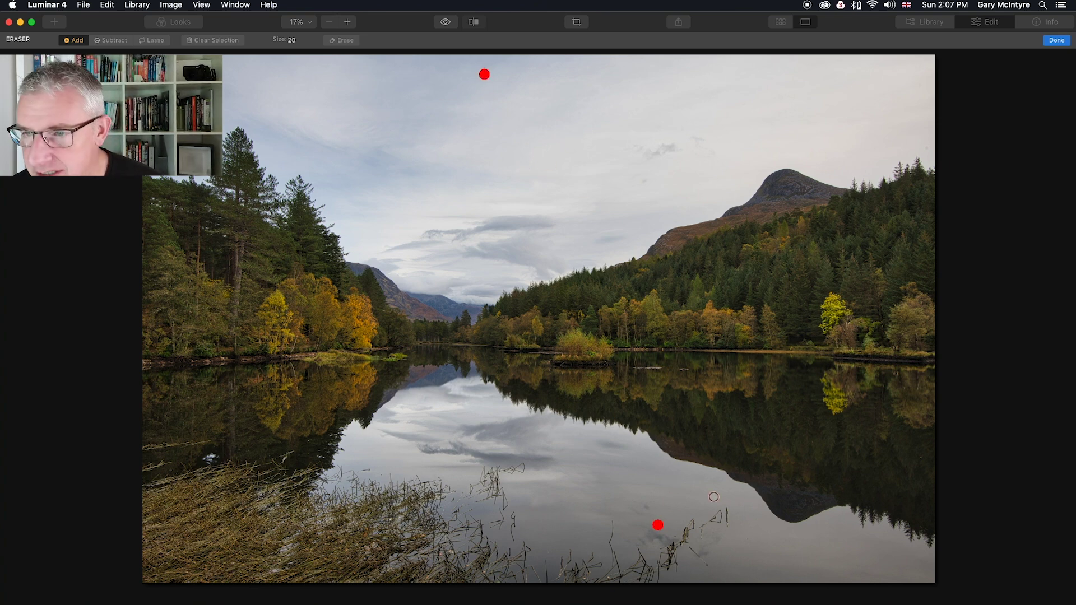
{"action": "left_click", "coordinate": [927, 149]}
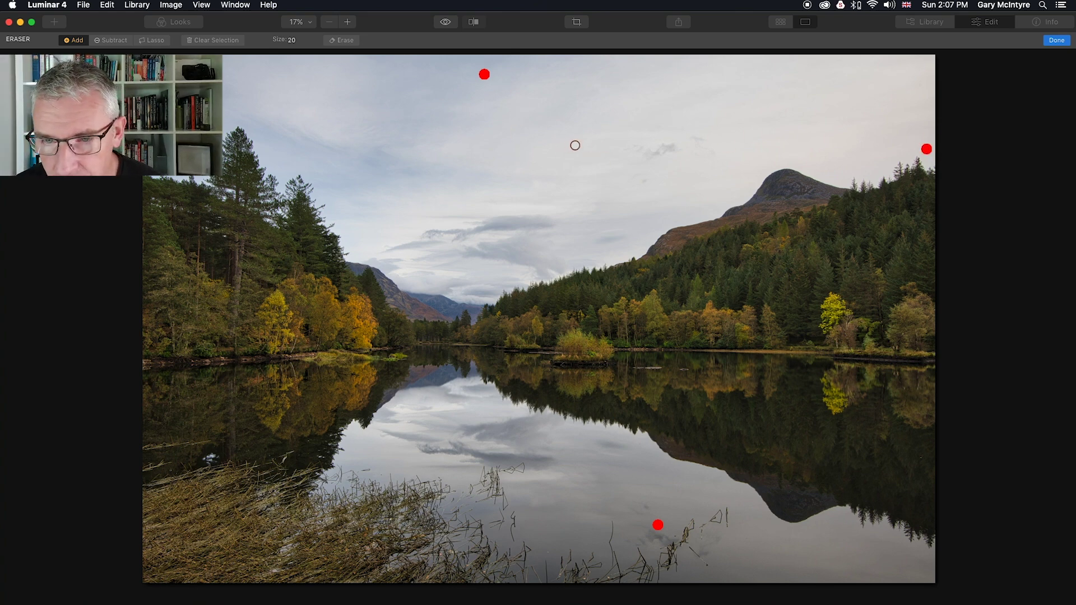
{"action": "left_click", "coordinate": [589, 133]}
{"action": "left_click", "coordinate": [616, 127]}
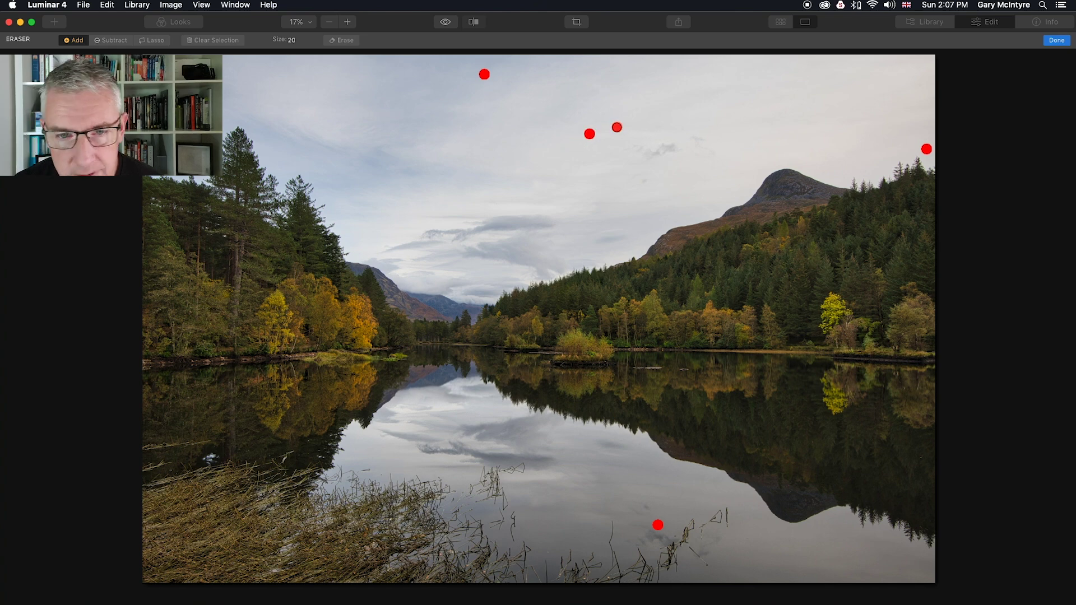
{"action": "left_click", "coordinate": [292, 87]}
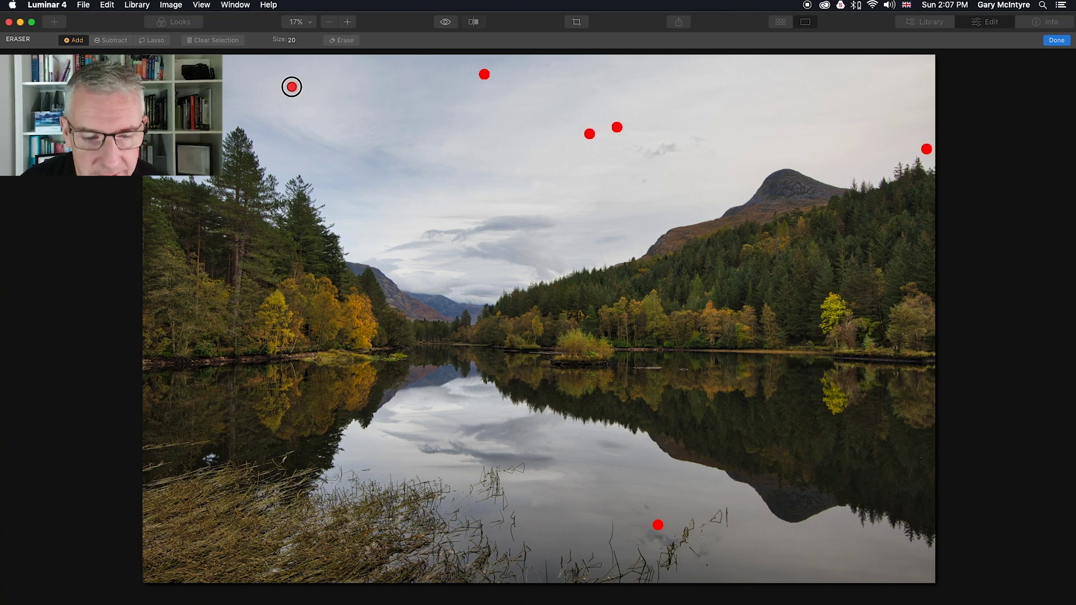
{"action": "left_click", "coordinate": [209, 458]}
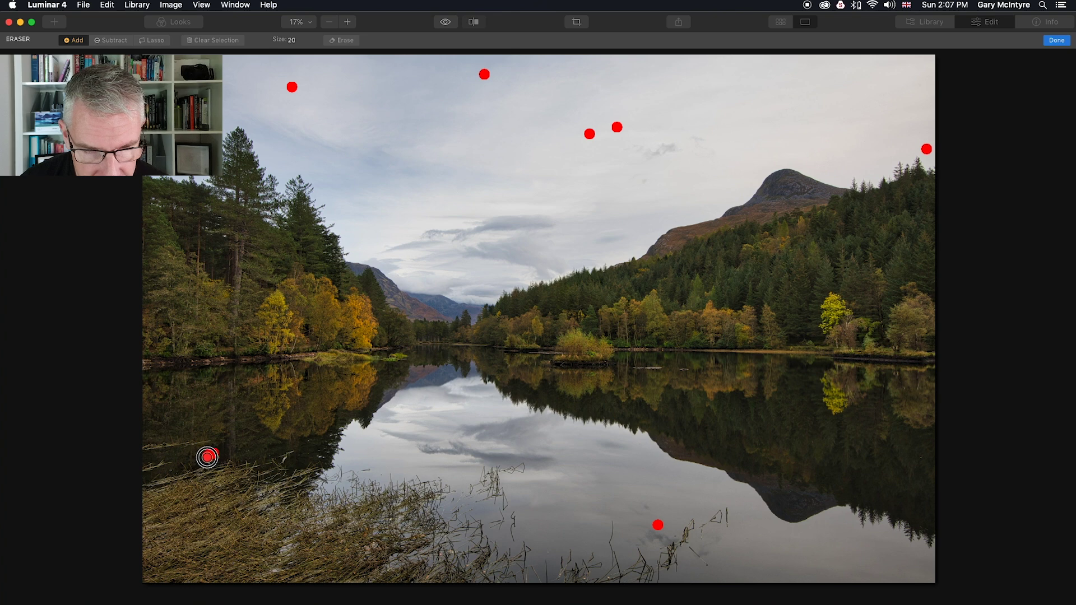
{"action": "left_click", "coordinate": [217, 453]}
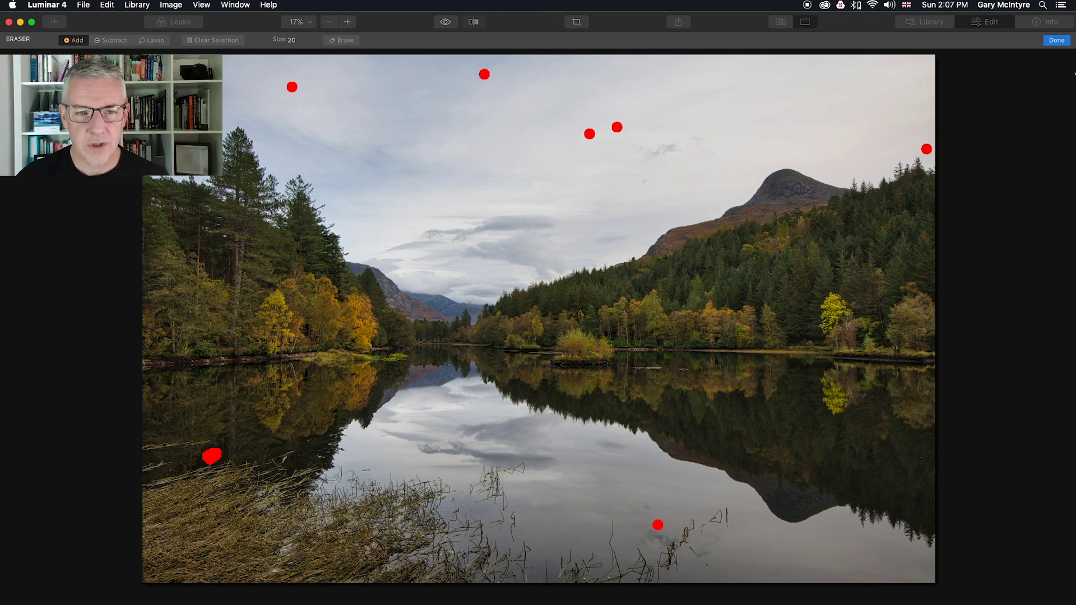
Step: Apply the erase onto a new Erased image layer and toggle it to compare with the original
{"action": "left_click", "coordinate": [1056, 40]}
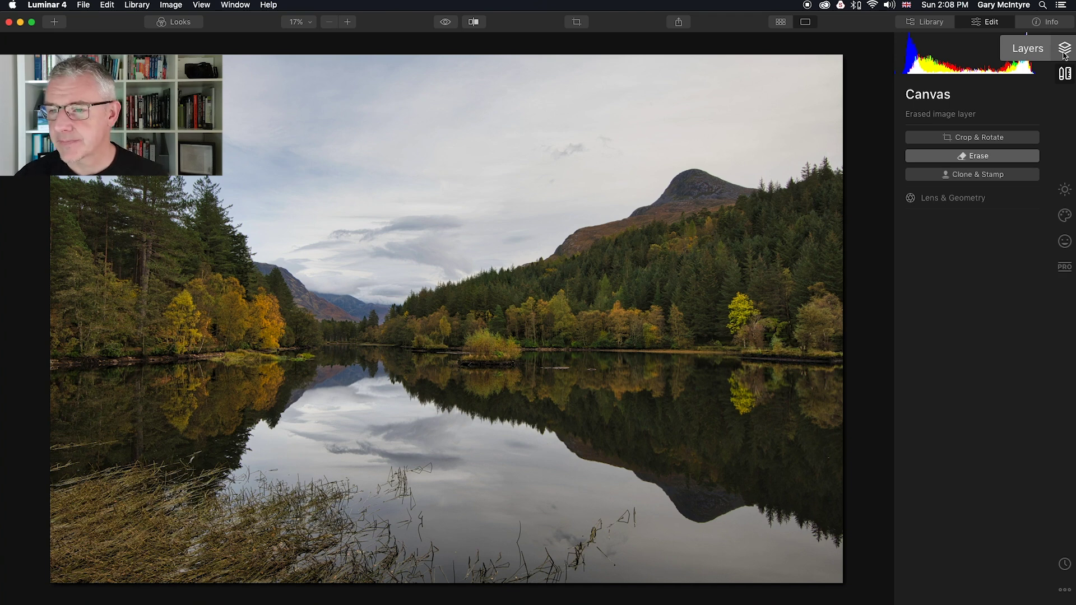
{"action": "left_click", "coordinate": [1066, 50]}
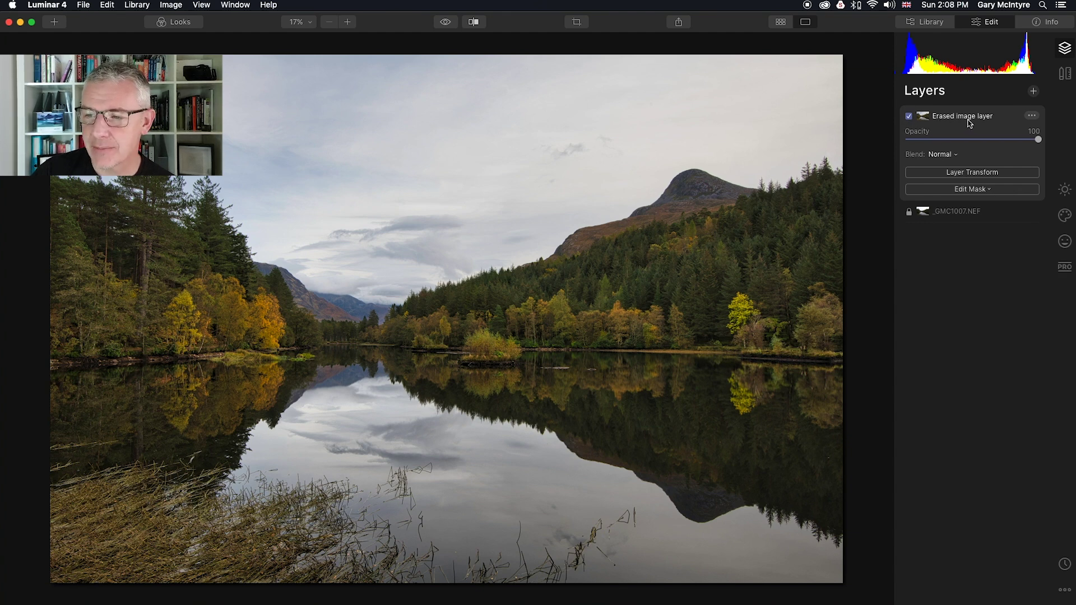
{"action": "left_click", "coordinate": [909, 116]}
{"action": "left_click", "coordinate": [909, 117]}
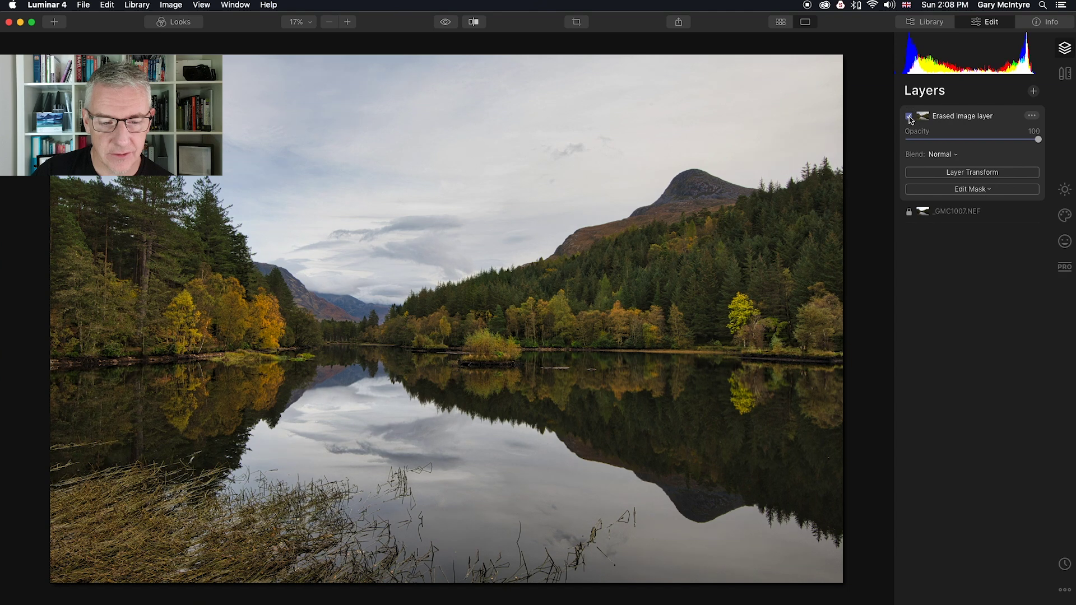
{"action": "left_click", "coordinate": [909, 117]}
{"action": "left_click", "coordinate": [909, 117]}
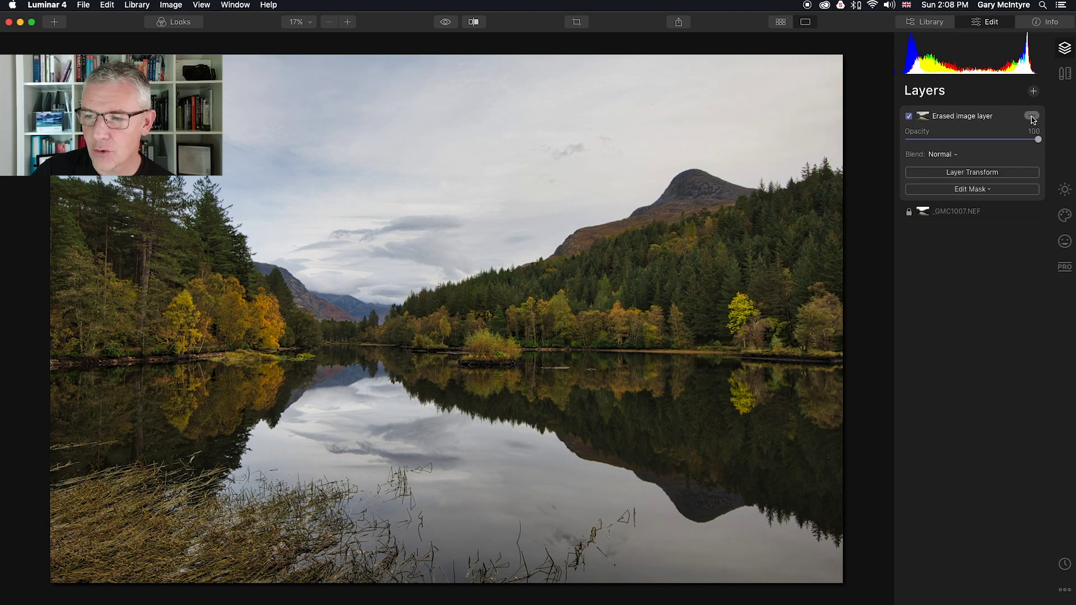
Step: Check the Erased image layer's options menu and close it without changes
{"action": "left_click", "coordinate": [1032, 117]}
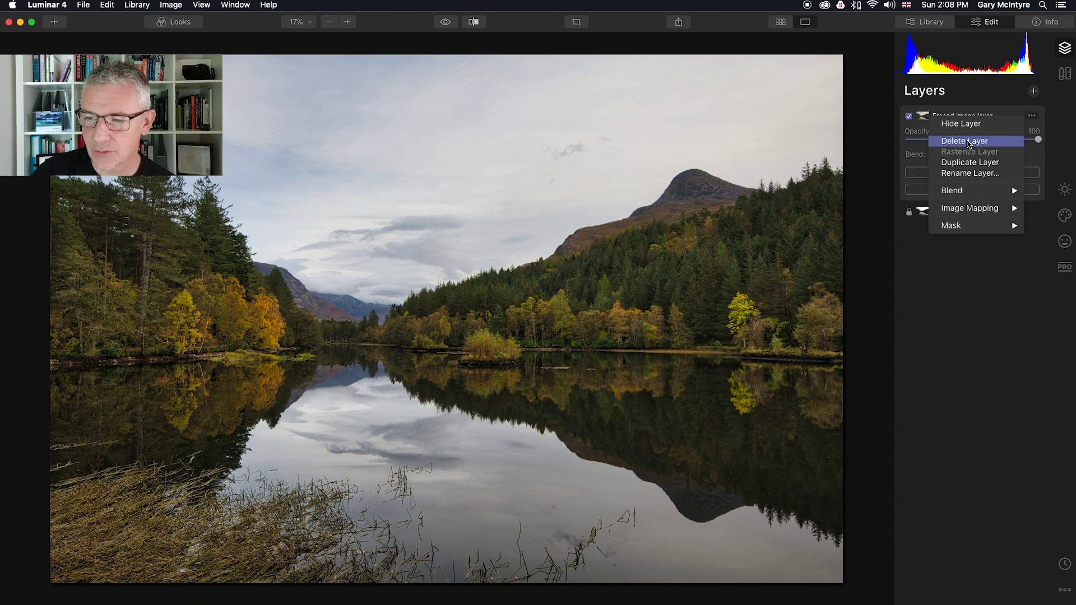
{"action": "mouse_move", "coordinate": [981, 206]}
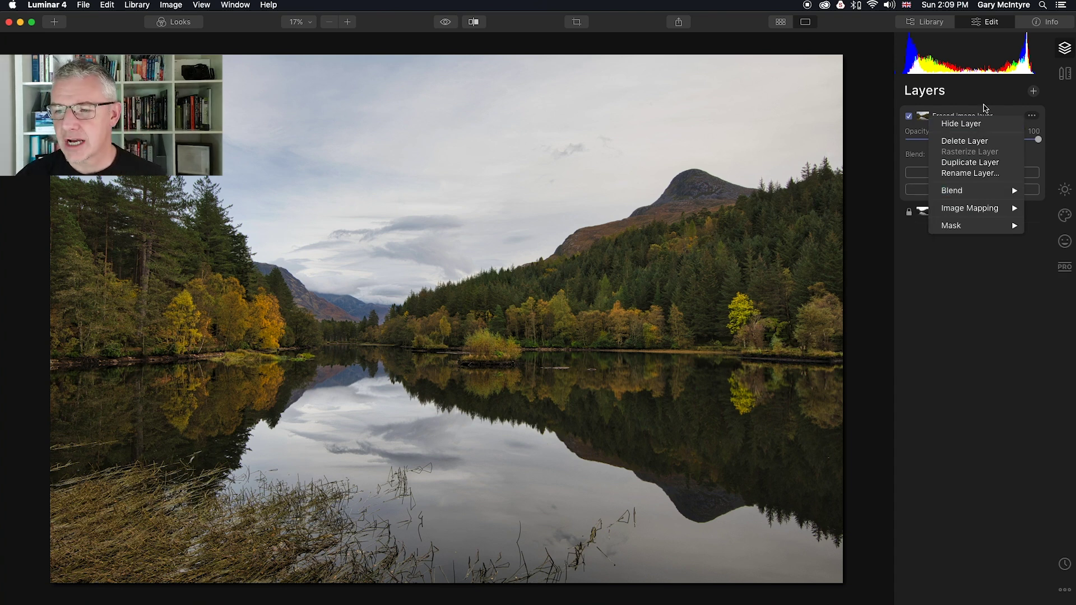
{"action": "left_click", "coordinate": [984, 107]}
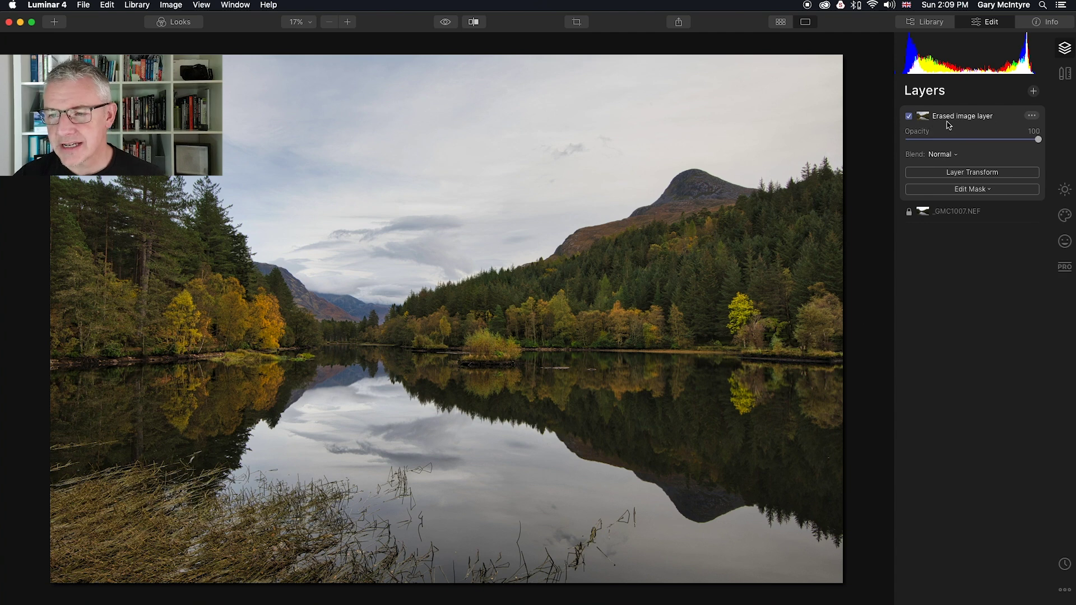
Step: In the Essentials AI Enhance section, raise AI Accent to 17 to deepen the sky
{"action": "left_click", "coordinate": [1066, 191]}
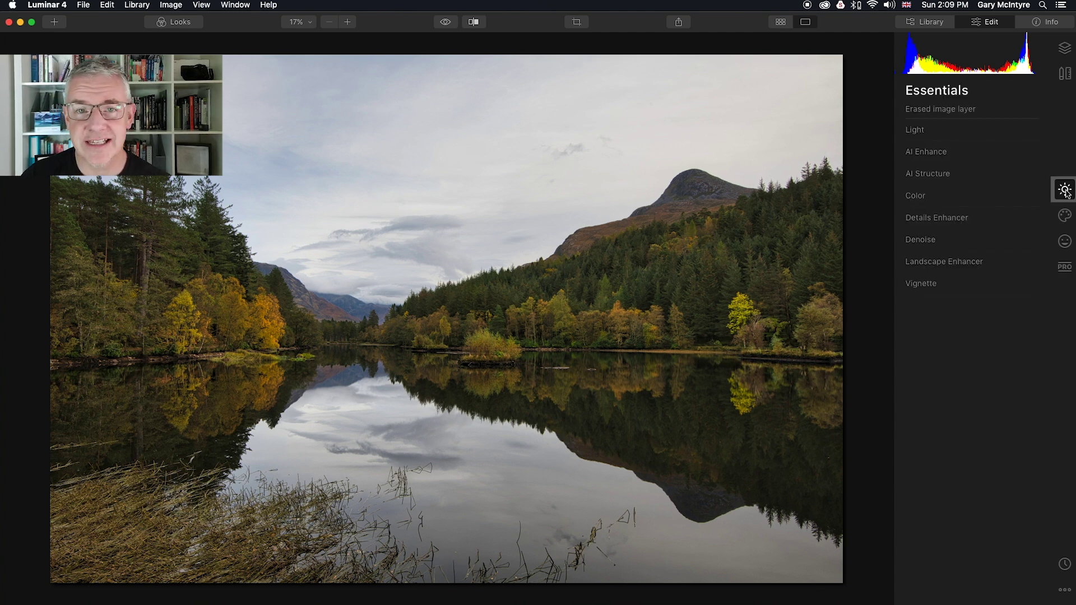
{"action": "left_click", "coordinate": [927, 153]}
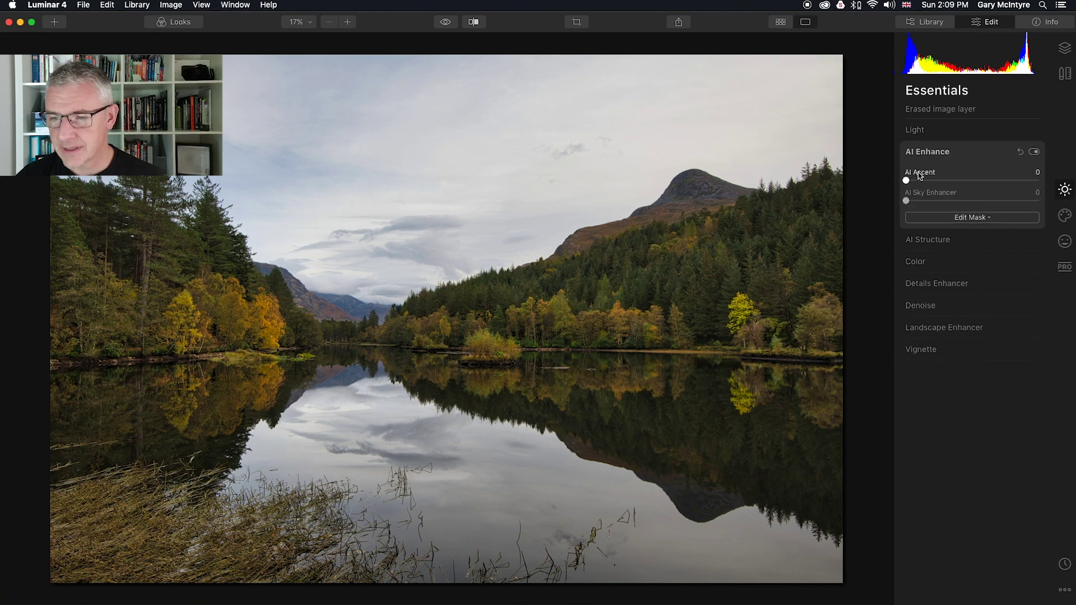
{"action": "left_click_drag", "start_coordinate": [919, 181], "coordinate": [986, 204]}
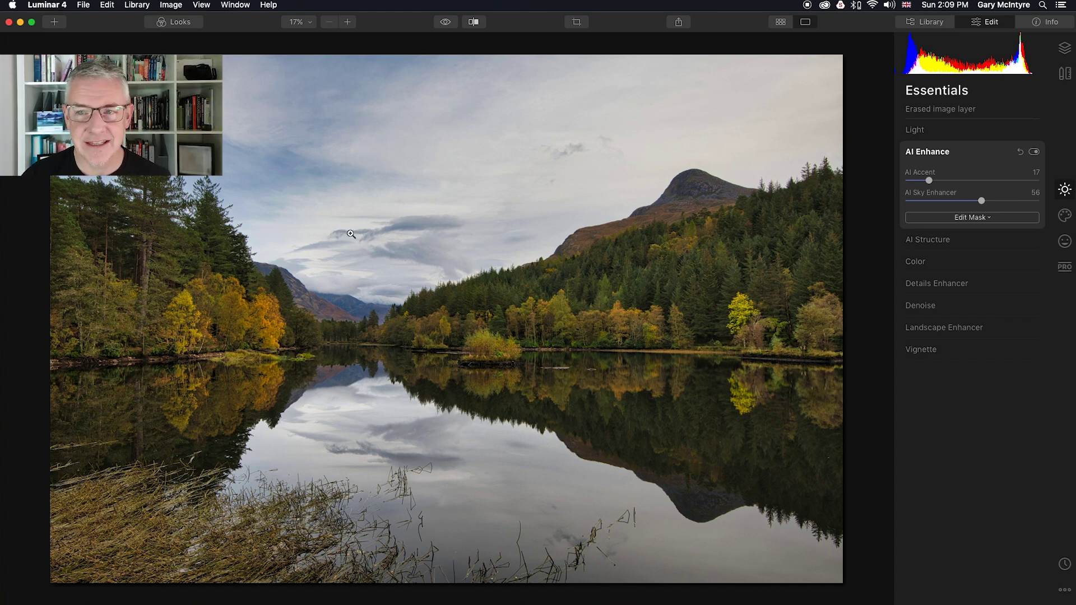
Step: Try AI Structure Amount at 14, then settle it at 7 for subtle landscape detail
{"action": "left_click", "coordinate": [919, 160]}
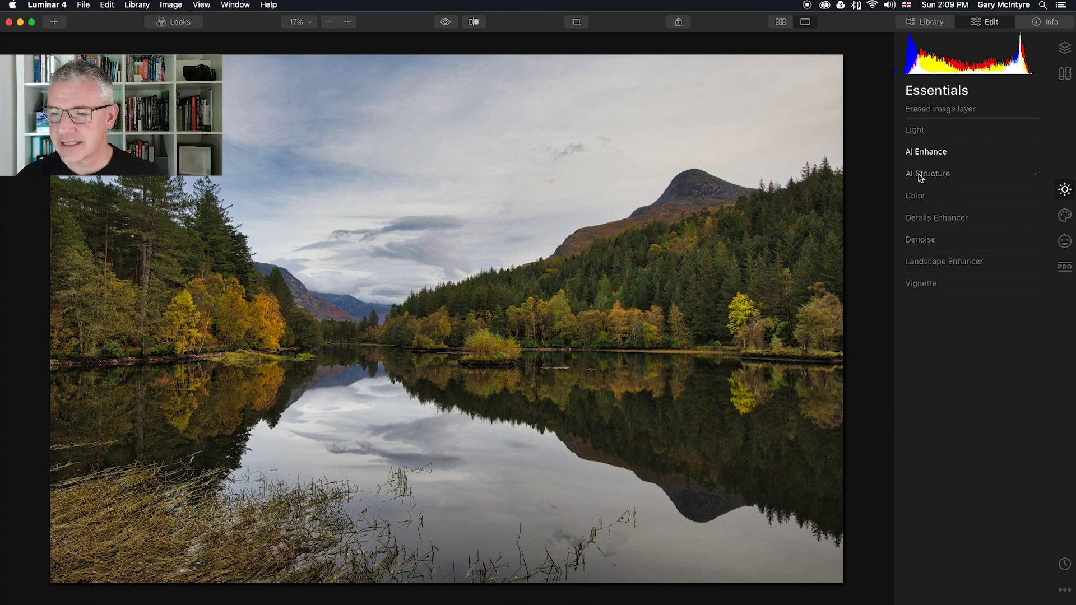
{"action": "left_click", "coordinate": [918, 174]}
{"action": "left_click_drag", "start_coordinate": [973, 203], "coordinate": [983, 203]}
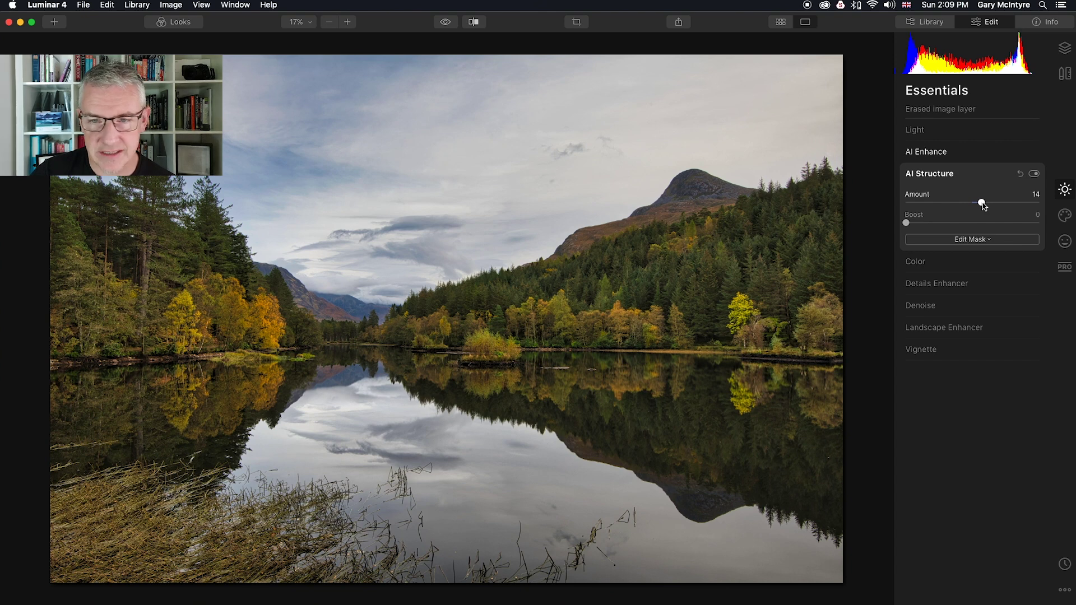
{"action": "left_click_drag", "start_coordinate": [983, 204], "coordinate": [979, 205]}
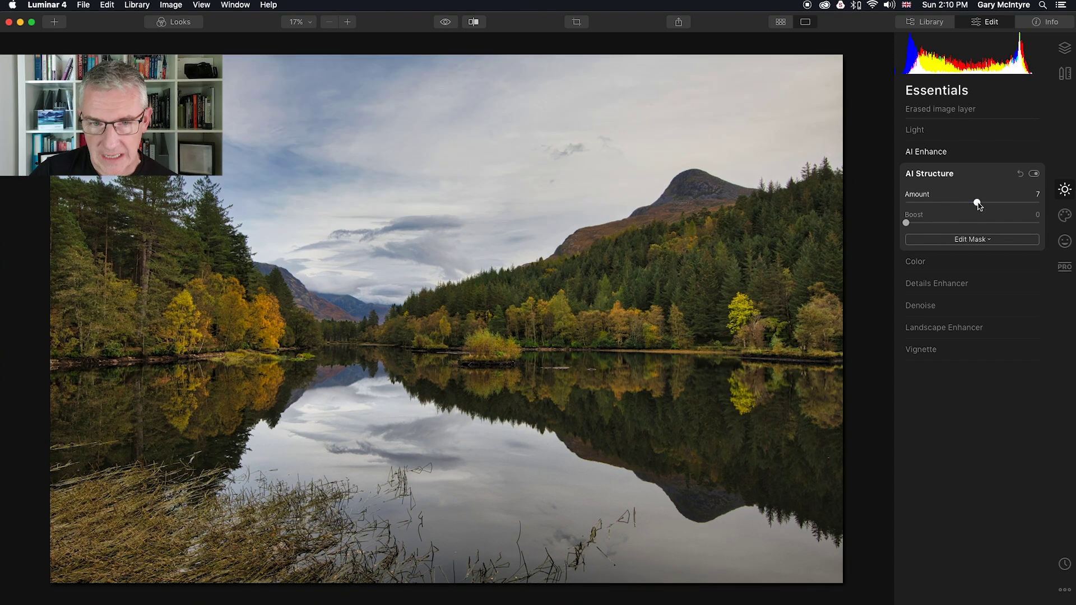
{"action": "left_click", "coordinate": [936, 176]}
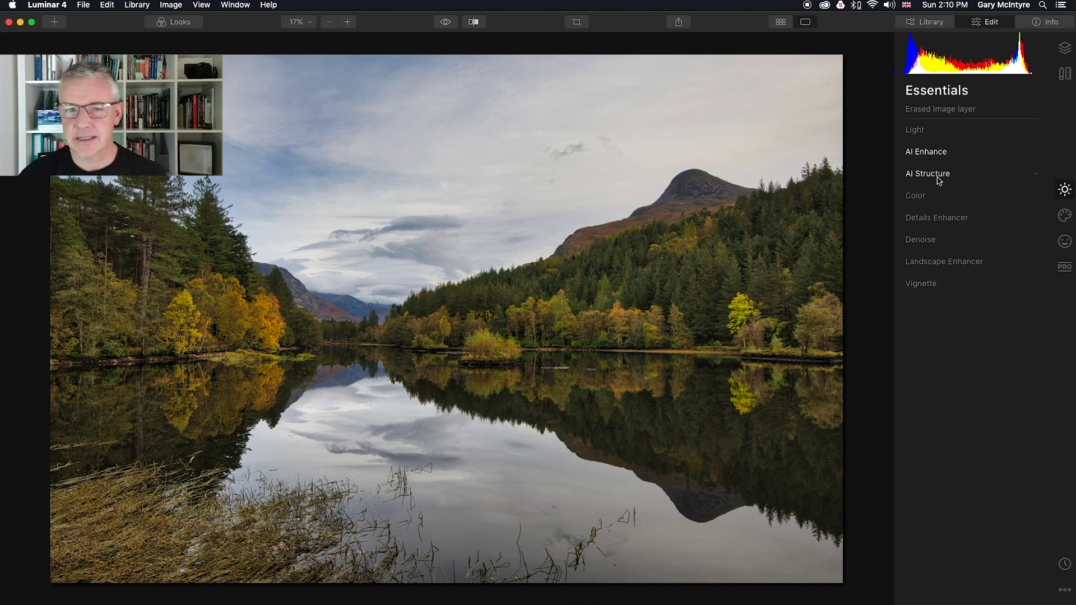
Step: Turn on the split Before/After view and slide the divider right to show most of the original
{"action": "left_click", "coordinate": [475, 23]}
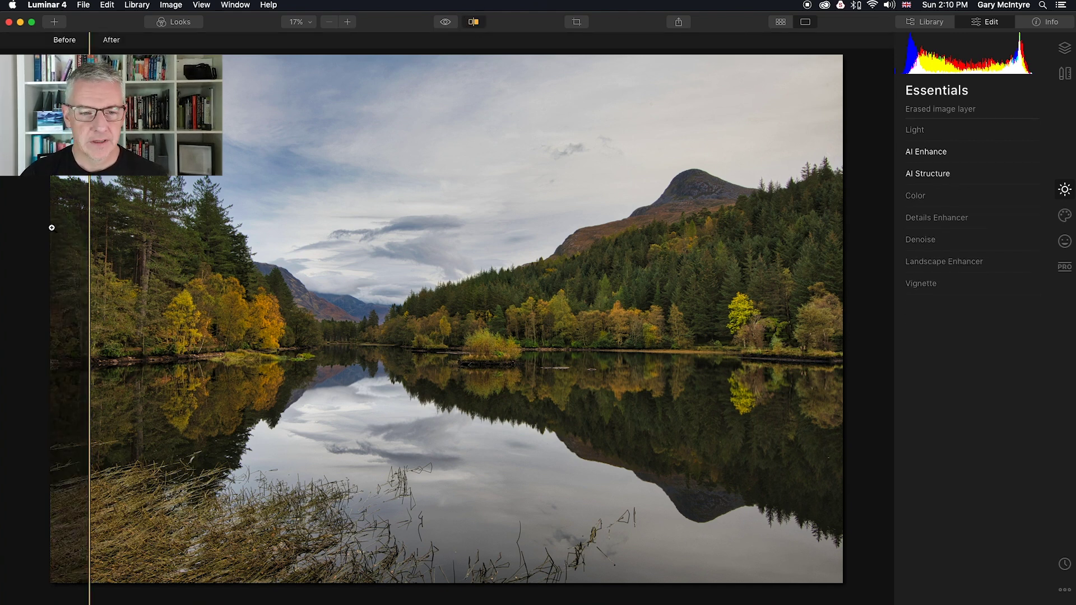
{"action": "left_click_drag", "start_coordinate": [89, 220], "coordinate": [813, 266]}
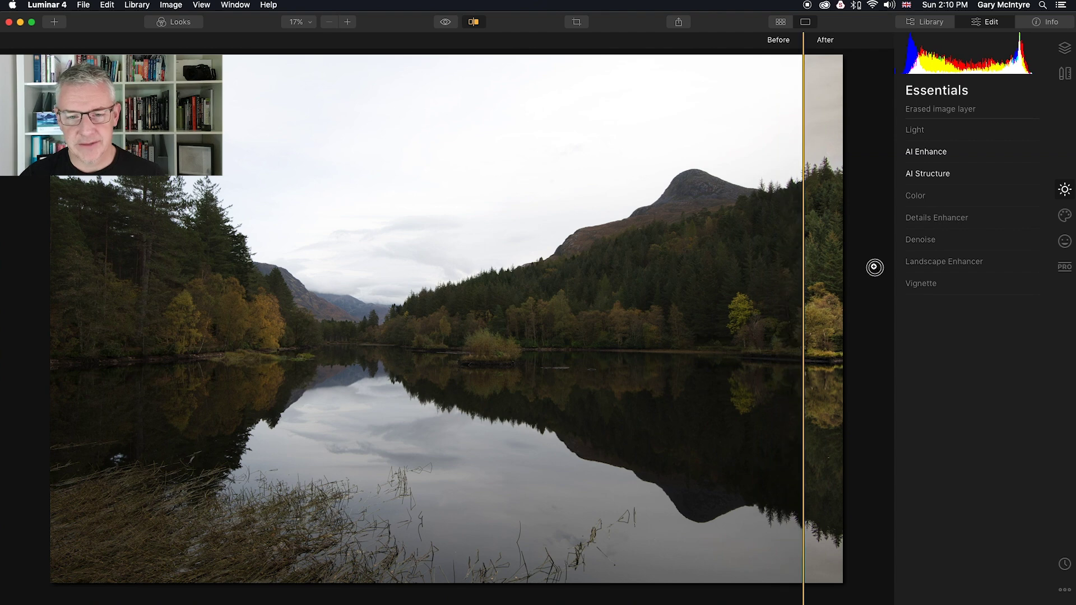